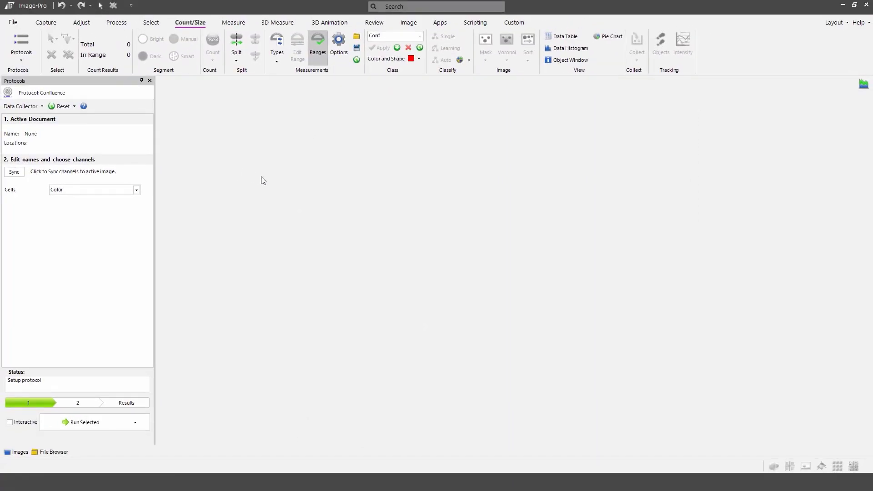
- Open the recent image BBBC19.ome.tiff
click(12, 23)
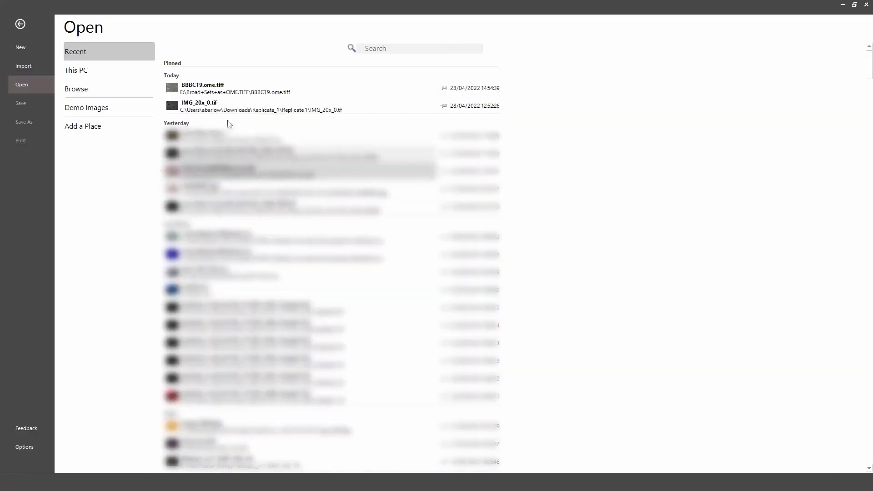
click(215, 87)
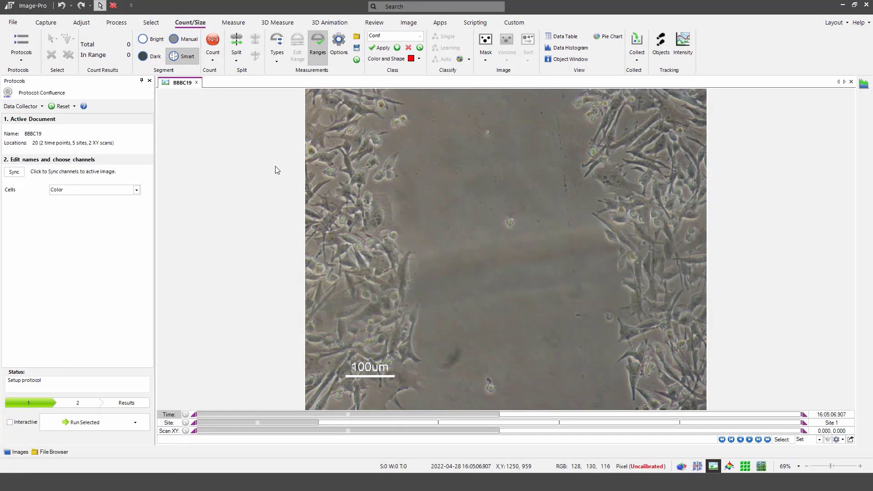
click(20, 25)
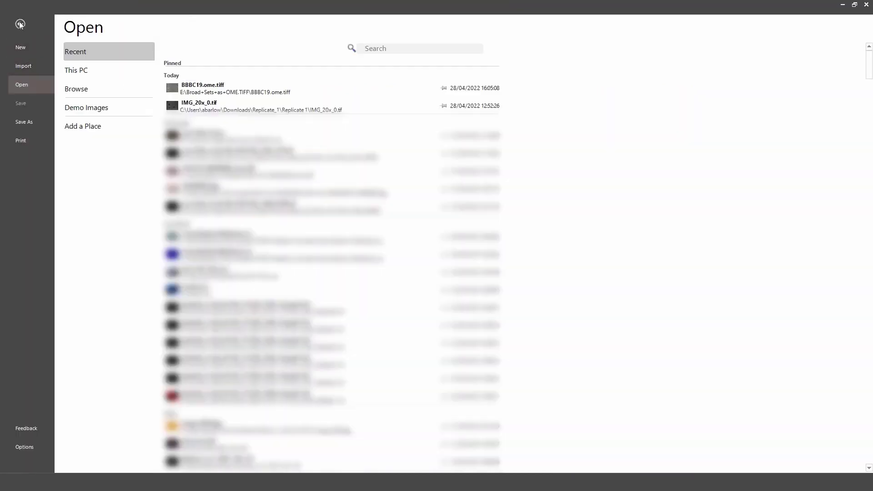
click(20, 24)
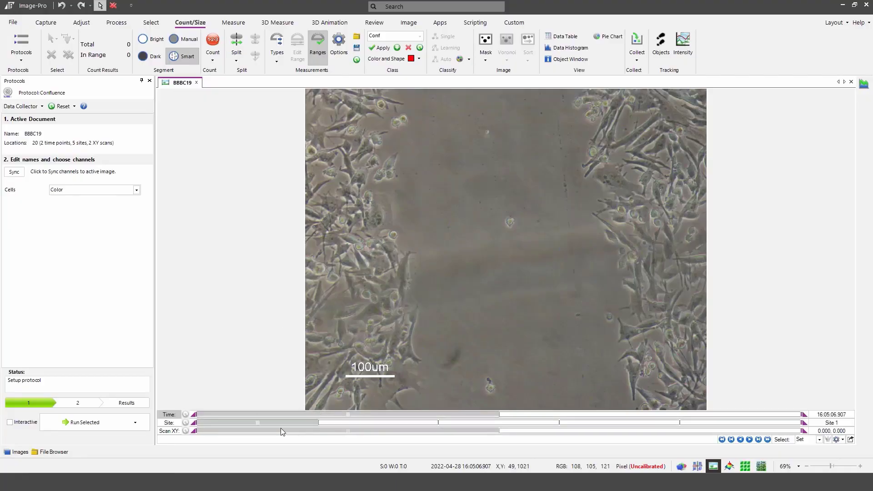
- Browse the image set's locations from Site 1 through Site 4
drag(329, 425, 302, 416)
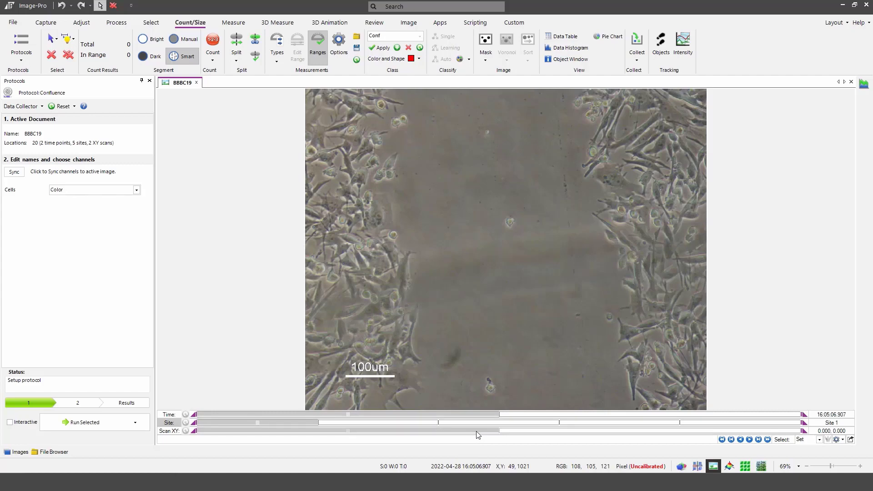
drag(487, 432, 395, 420)
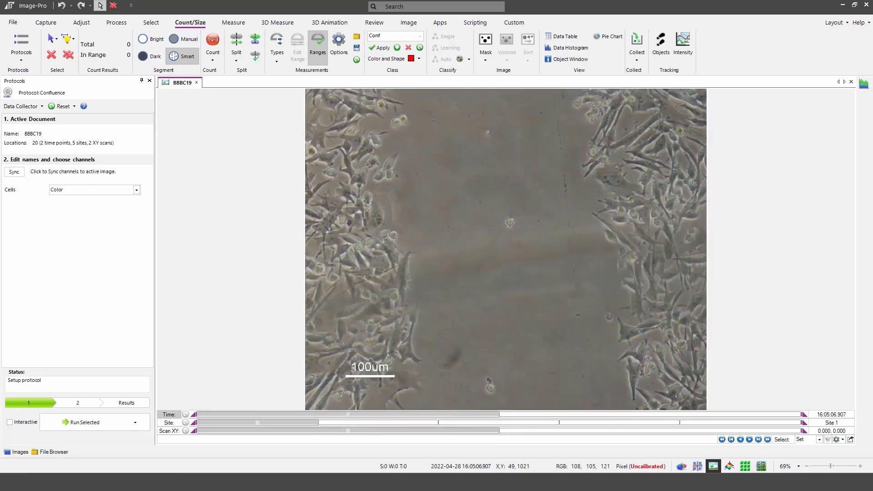
click(398, 423)
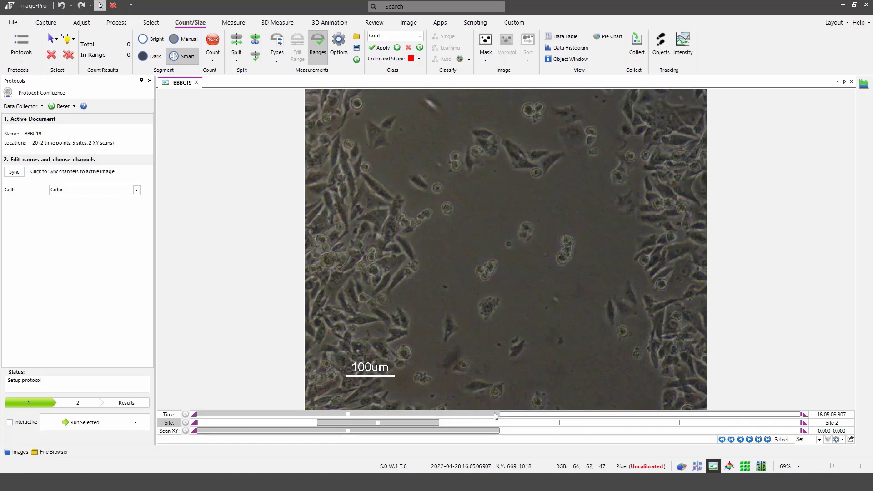
drag(493, 416, 473, 413)
click(471, 422)
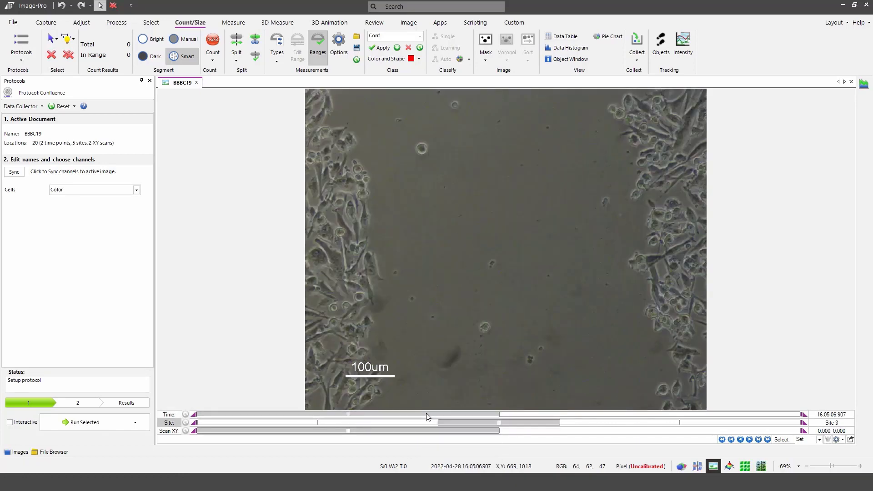
click(524, 413)
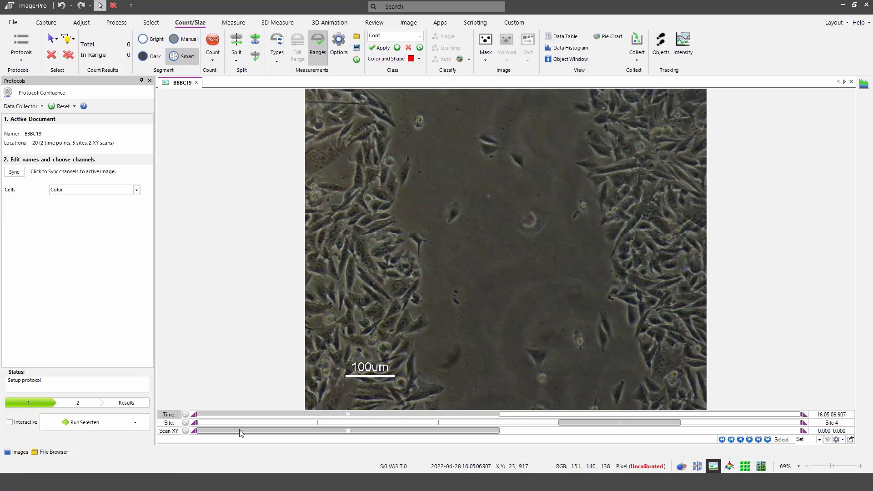
- Turn on interactive mode for the Confluence protocol and sync its Cells channel to Channel 1 of the active image
click(10, 422)
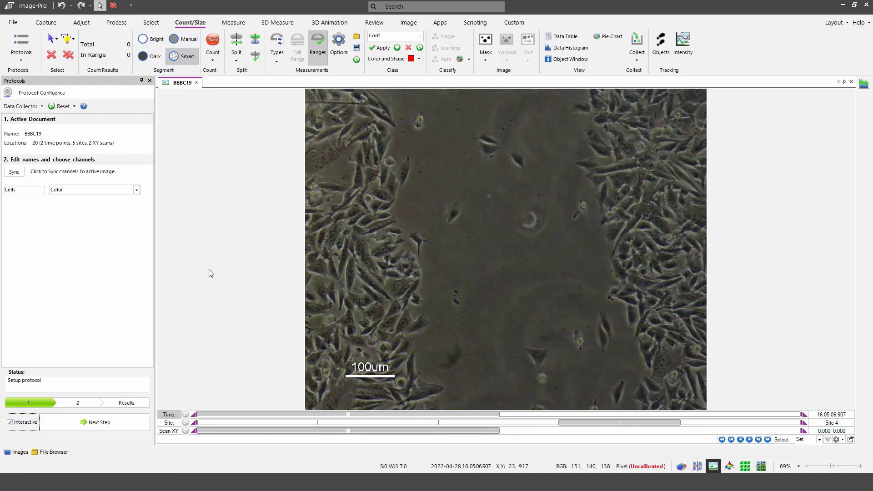
click(10, 175)
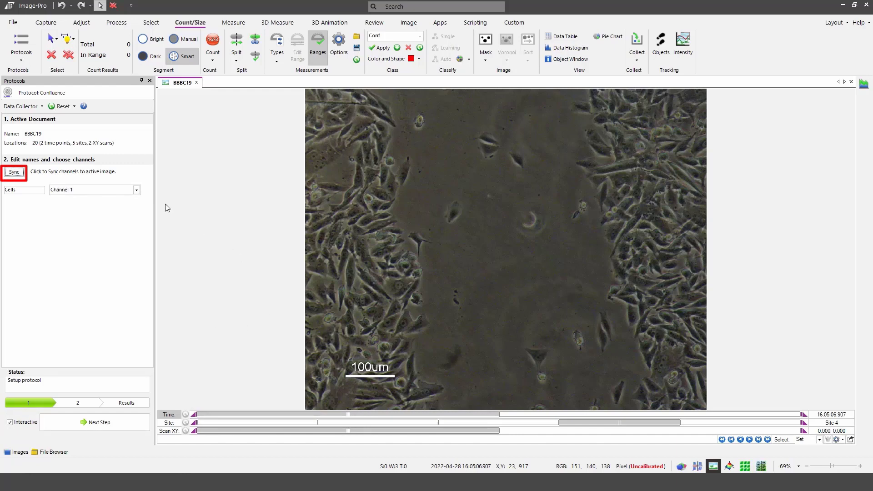
click(138, 189)
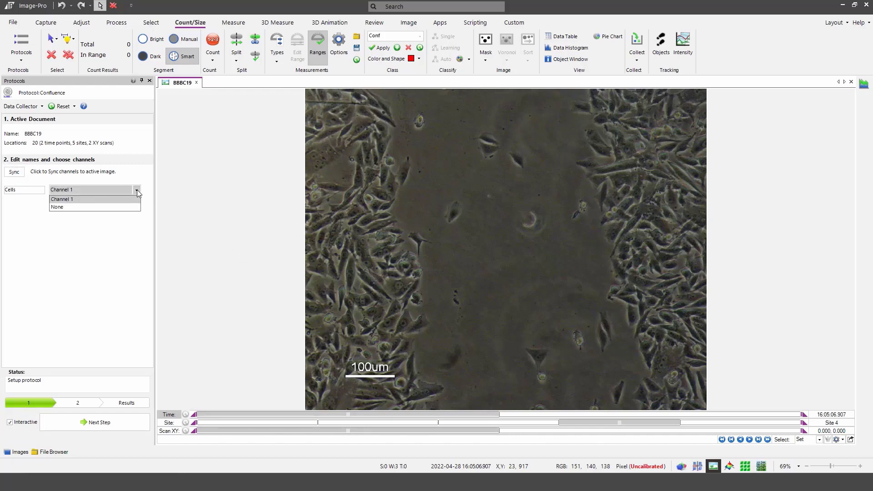
click(177, 191)
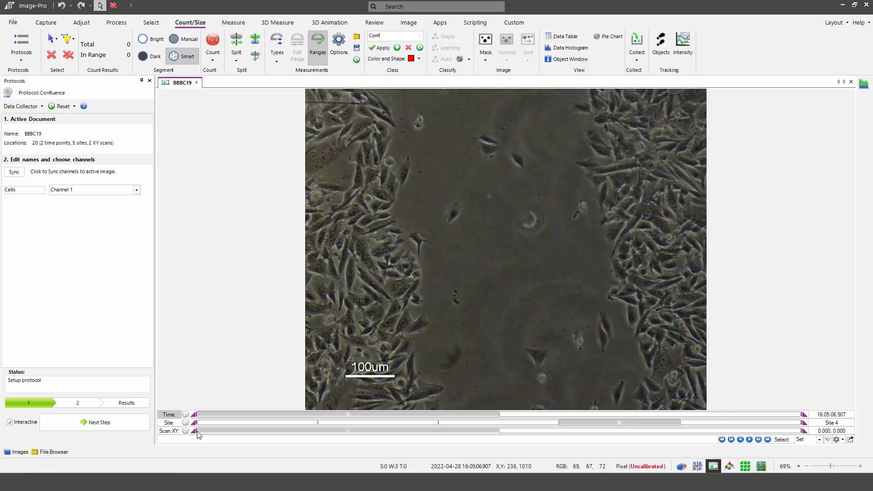
- Advance to the protocol's cell segmentation setup and set Threshold to 104% and Smoothing to 4
click(115, 425)
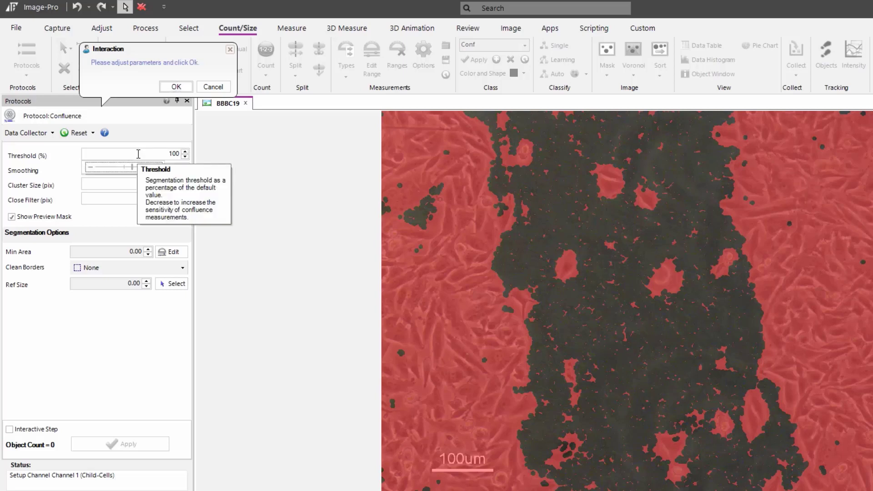
drag(133, 168, 132, 168)
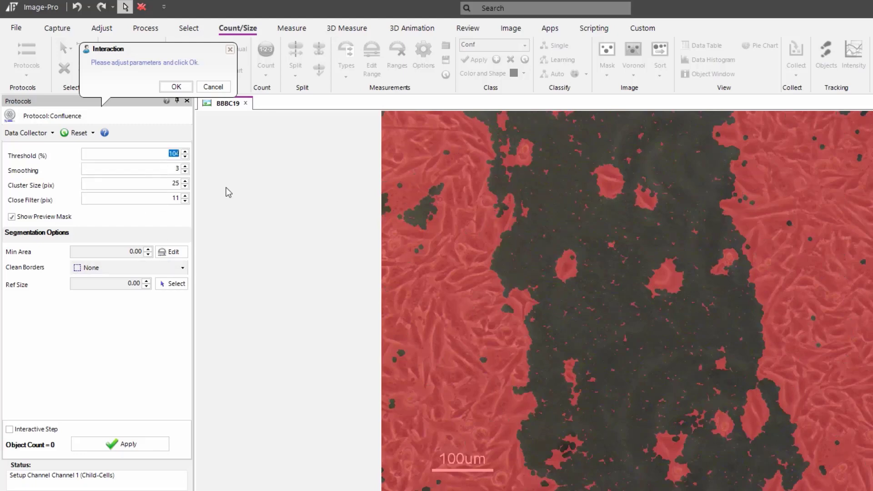
mouse_move(151, 169)
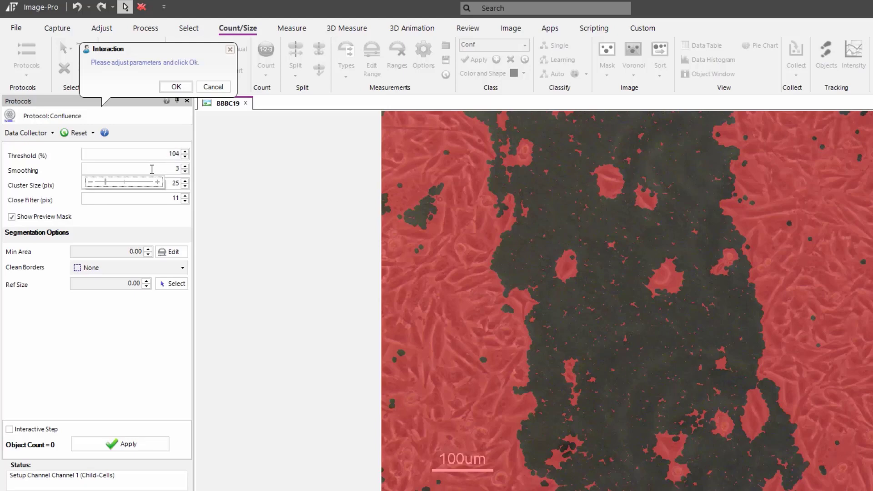
click(185, 166)
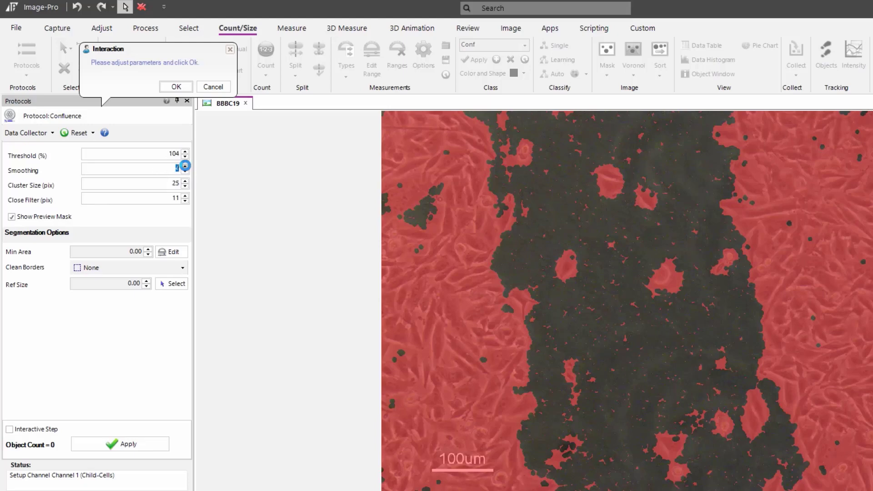
click(215, 170)
- Reduce the segmentation Cluster Size to 15 pixels
mouse_move(163, 183)
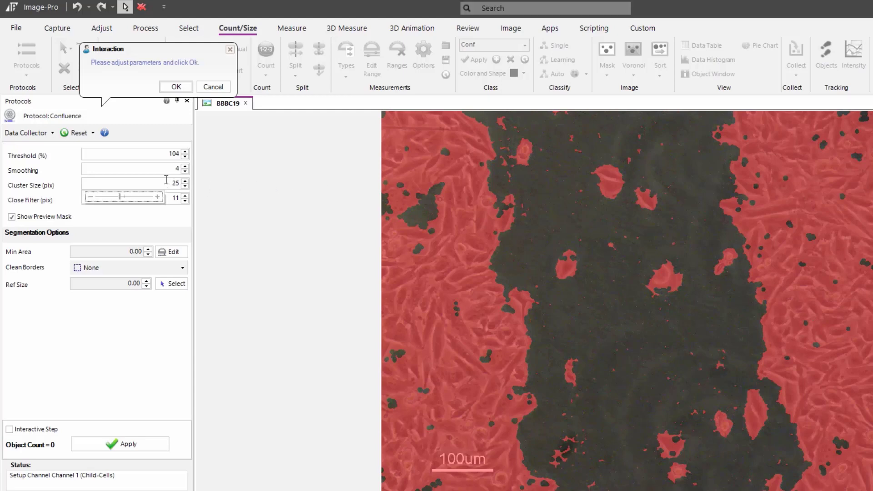
click(137, 184)
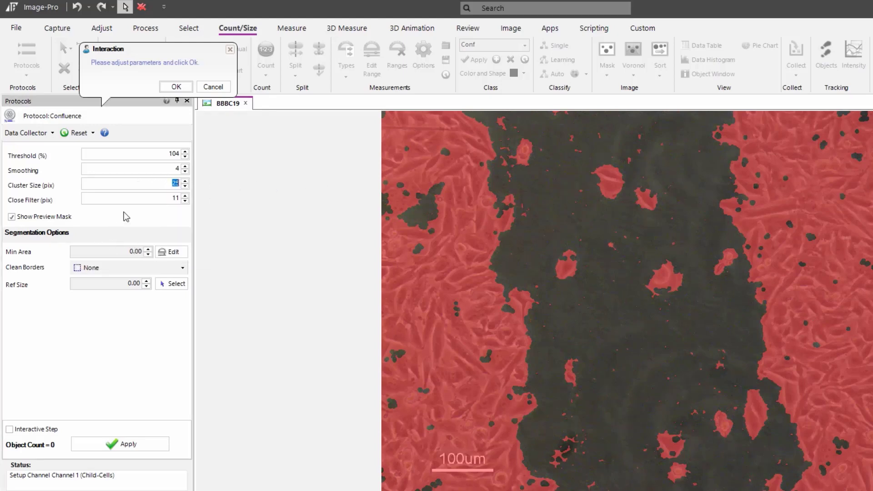
mouse_move(131, 187)
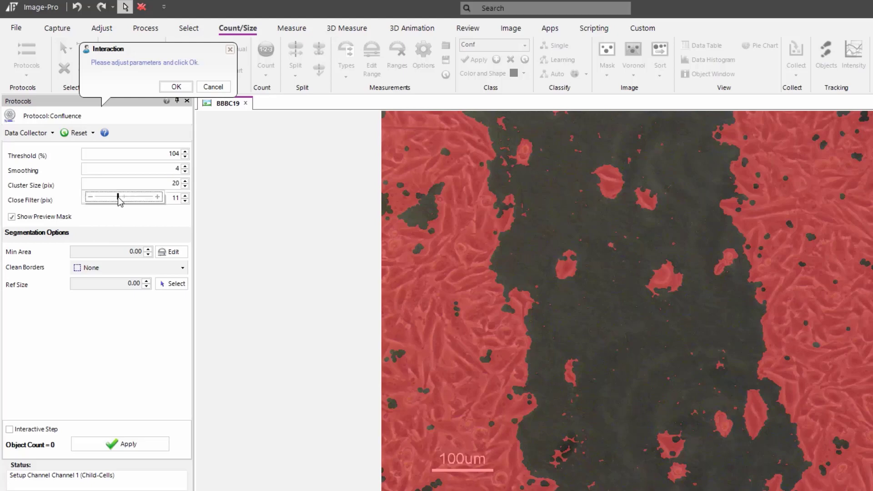
drag(118, 197, 117, 198)
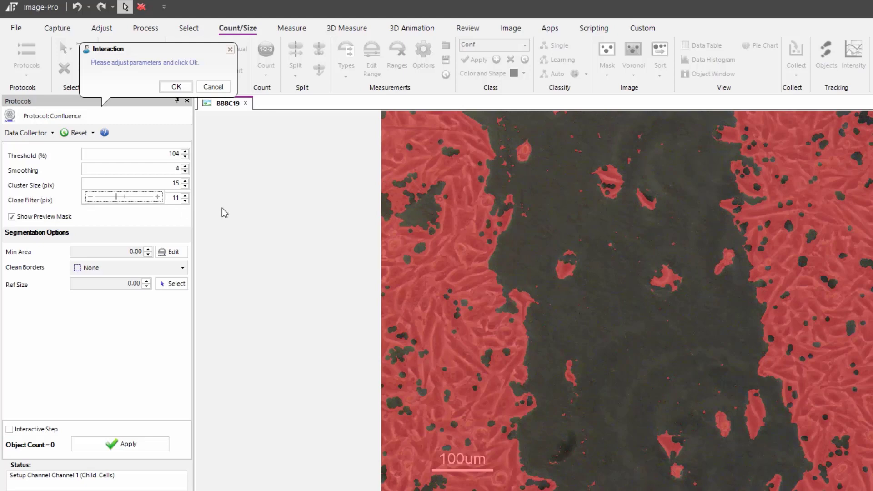
- Set the Close Filter to 22 pixels and accept the segmentation parameters
mouse_move(170, 203)
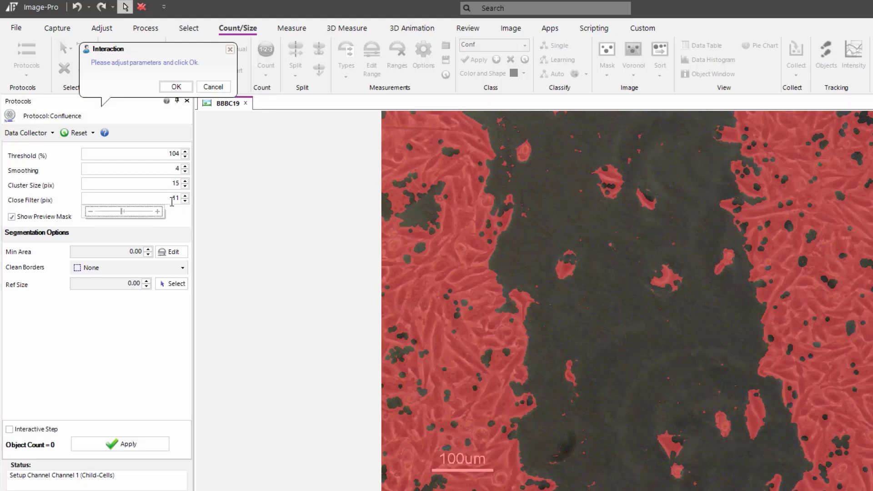
double_click(131, 201)
click(130, 198)
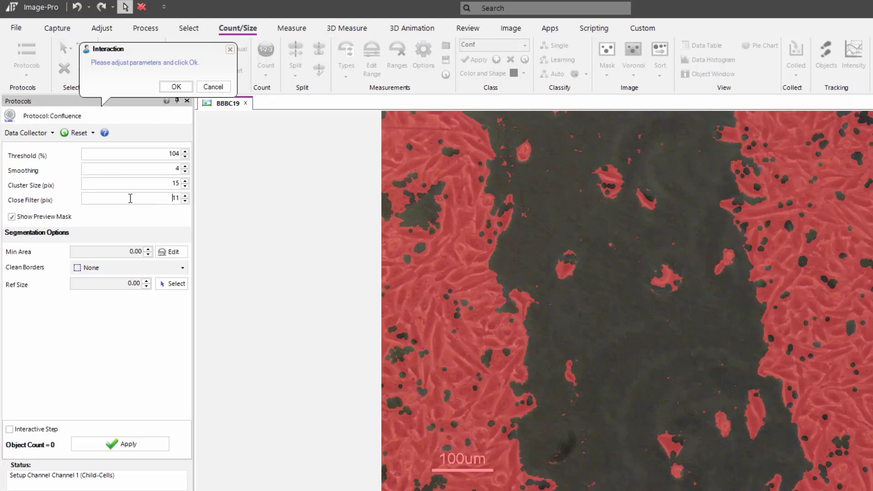
mouse_move(136, 195)
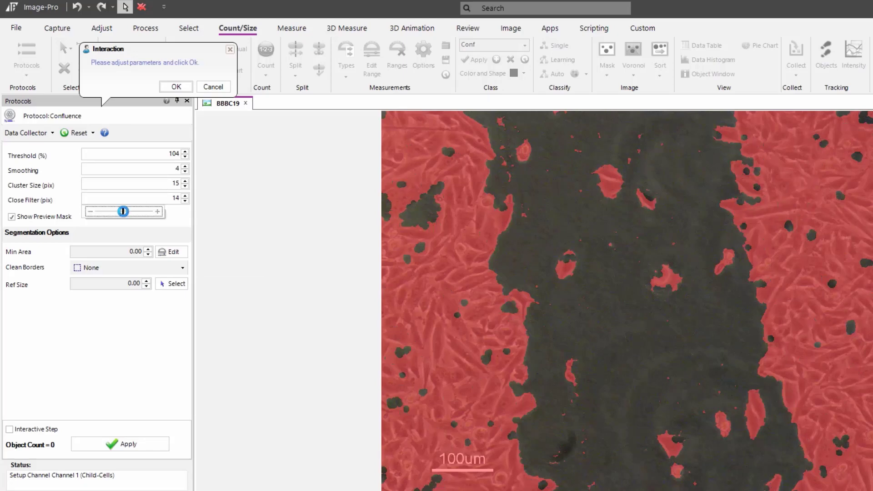
drag(127, 216, 129, 216)
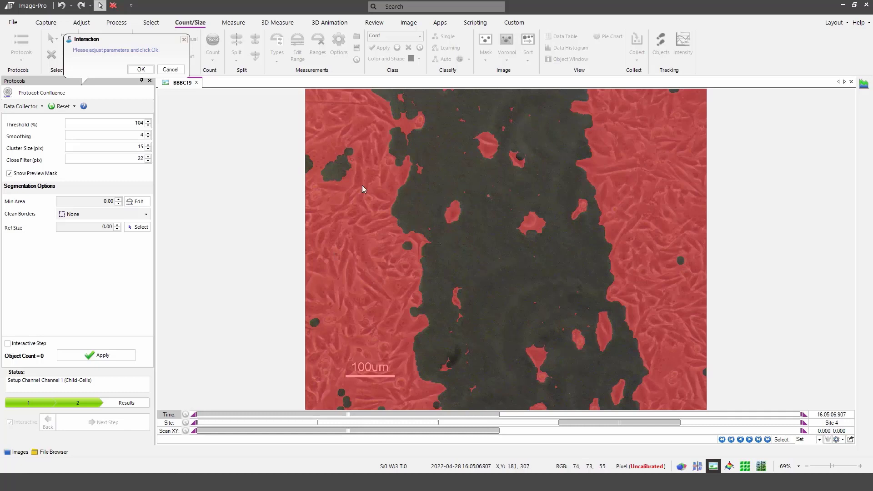
click(141, 69)
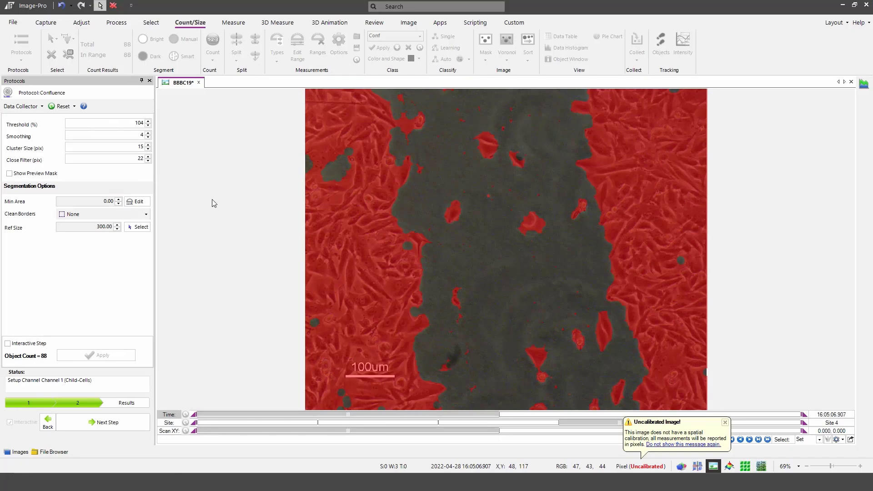
- Compare the preview mask with the counted objects and examine the small objects in the wound gap up close
click(9, 174)
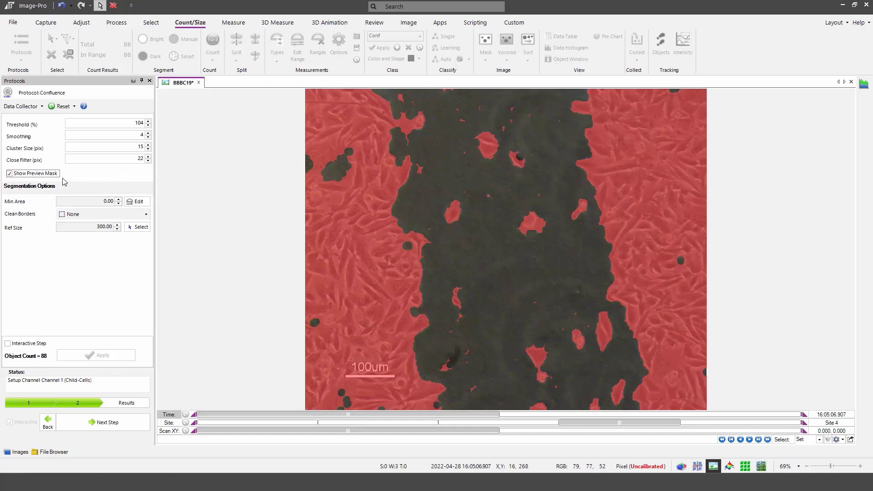
key(space)
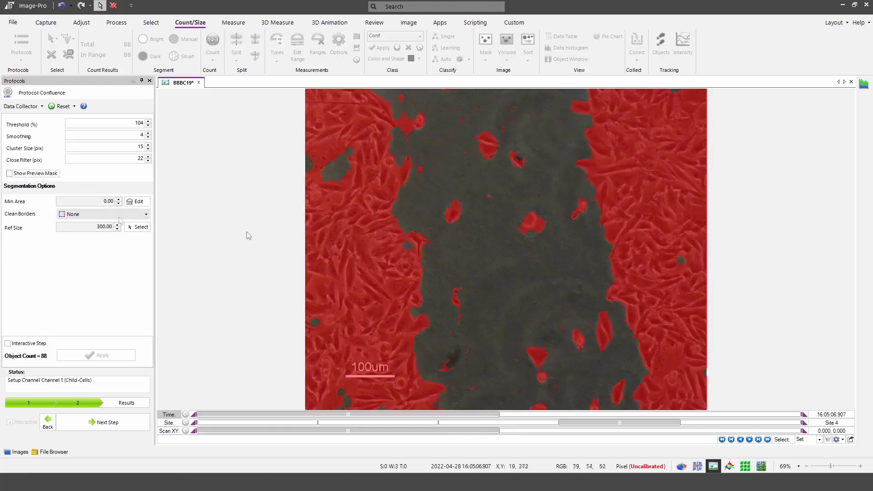
mouse_move(77, 205)
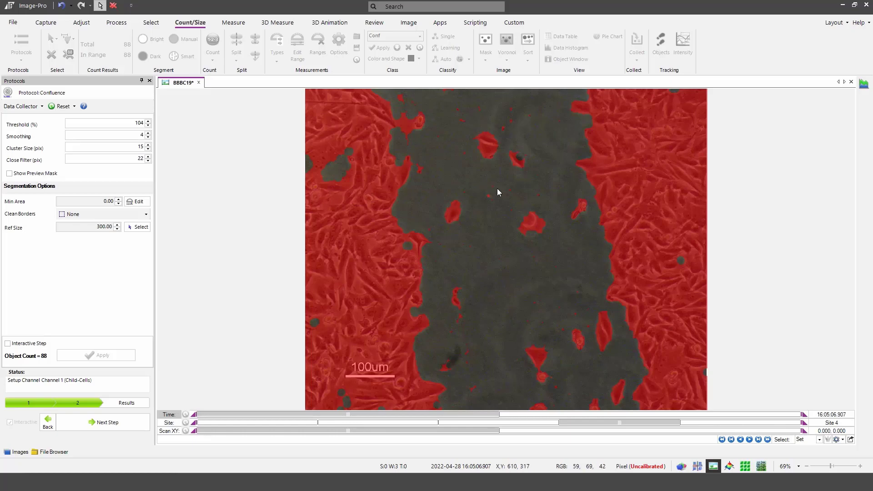
scroll(498, 188, up, 5)
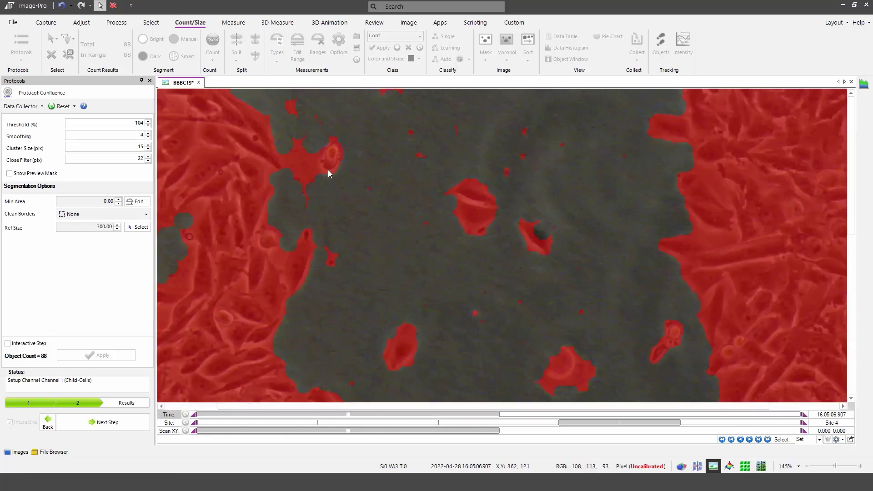
- Filter out small objects by setting the minimum Region Area to 1000 in the measurement range, and accept the range
click(133, 203)
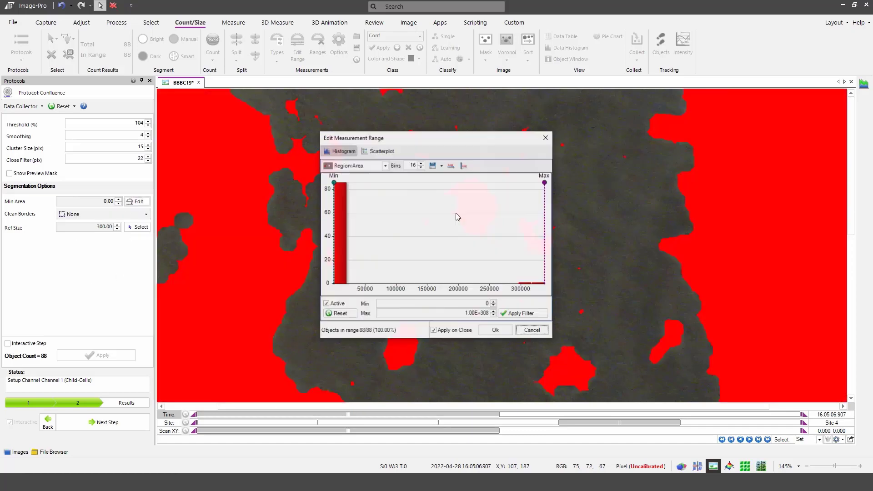
drag(425, 141, 739, 126)
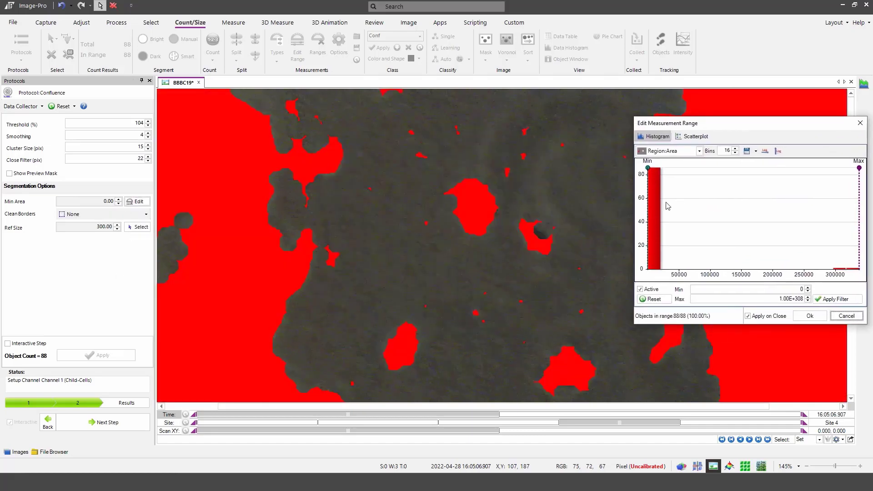
drag(649, 201, 650, 202)
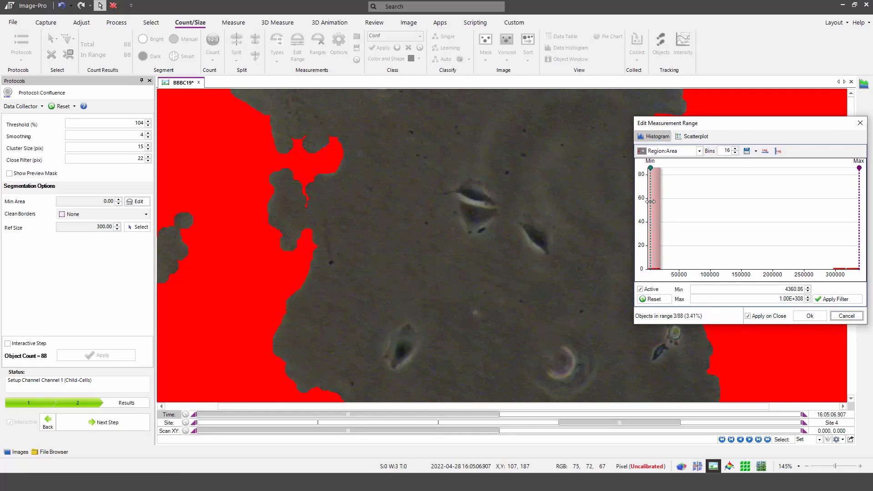
drag(744, 129, 636, 132)
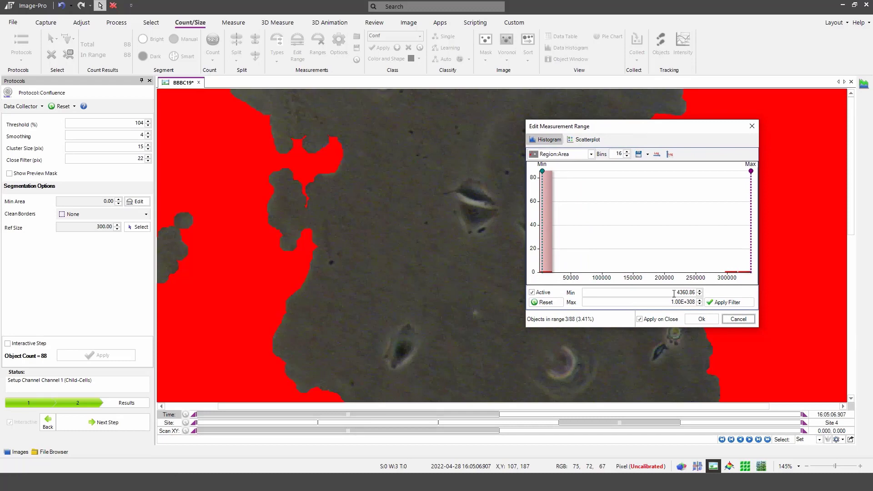
double_click(674, 294)
text(1000)
click(728, 303)
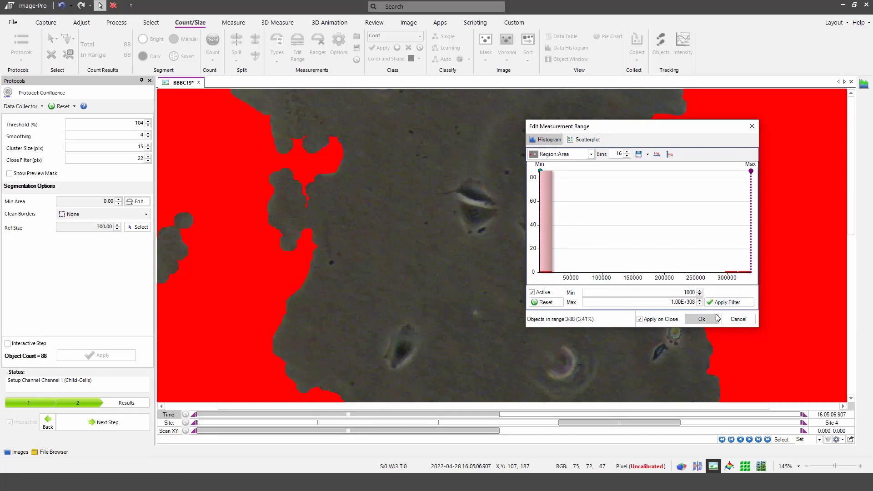
click(712, 321)
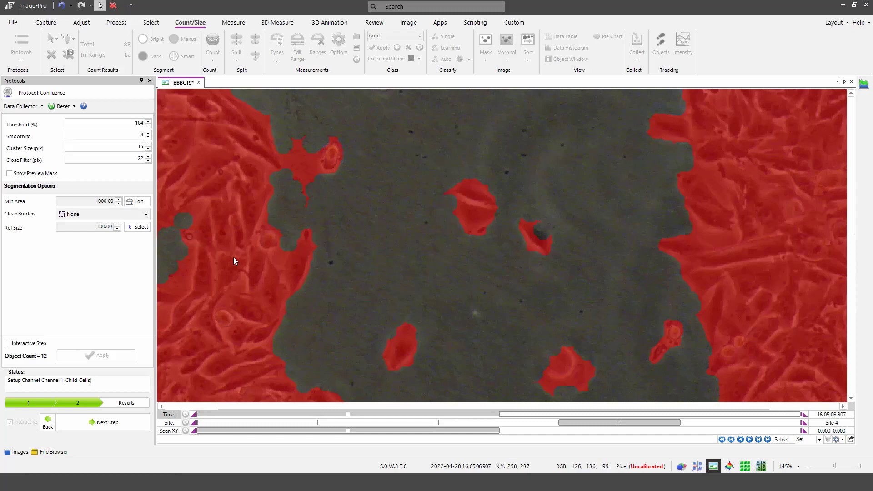
- Define the Ref Size from the large cell cluster in the upper middle of the wound gap as 2 objects and apply it
click(135, 226)
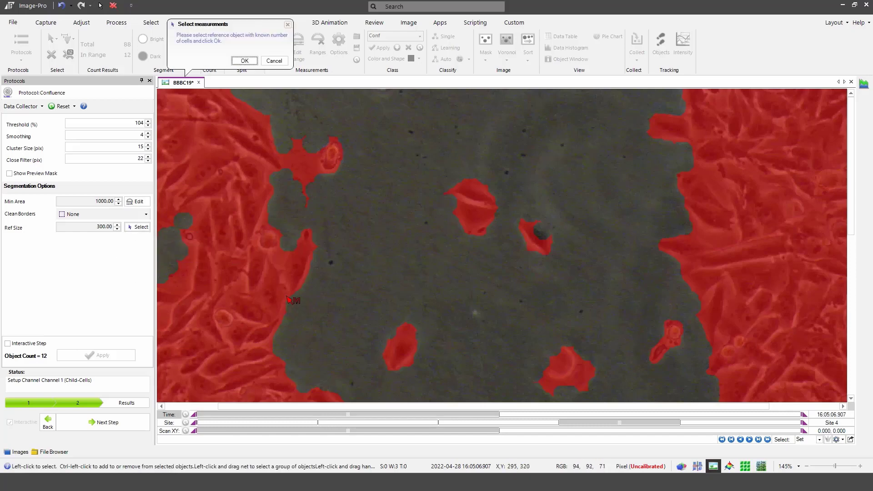
click(475, 212)
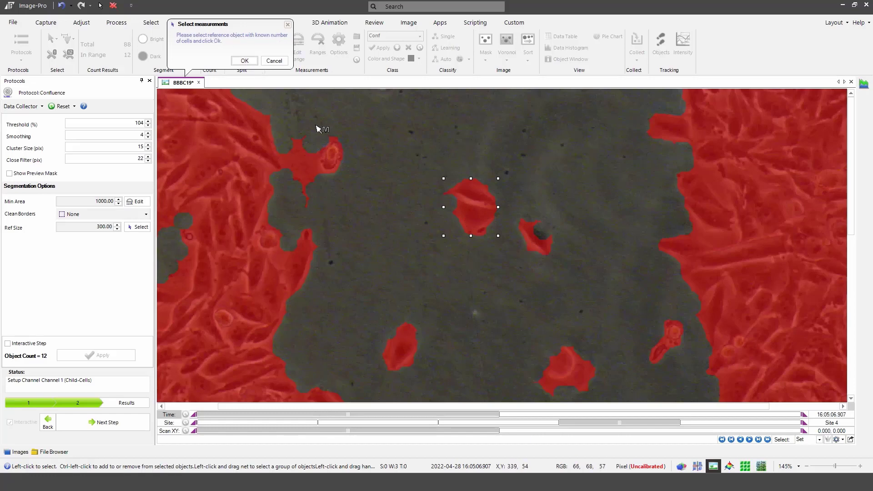
click(244, 60)
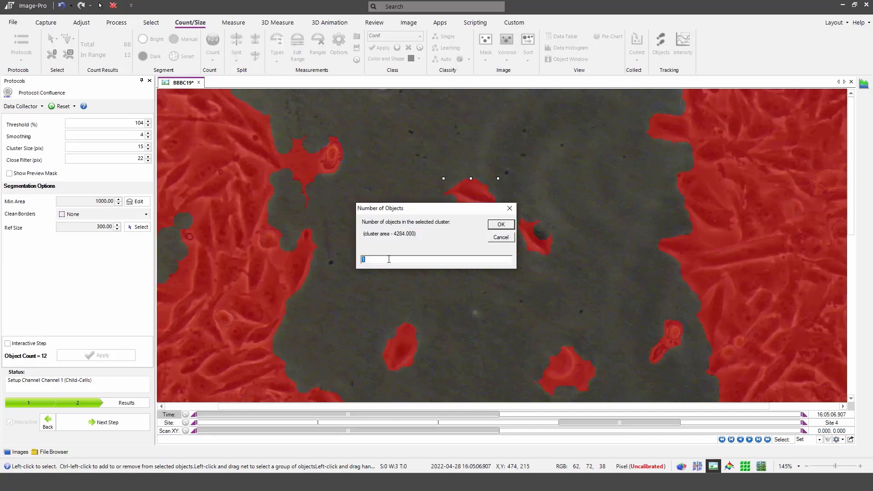
text(2)
click(500, 224)
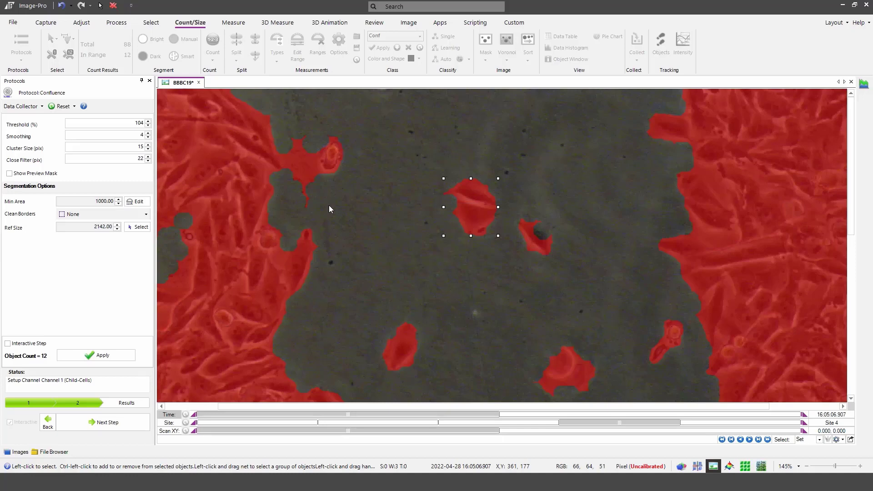
scroll(367, 244, down, 1)
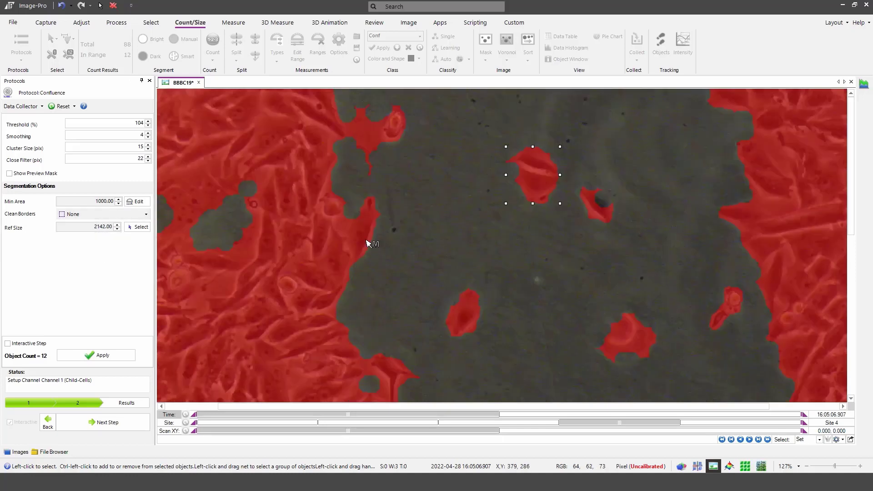
scroll(368, 241, down, 1)
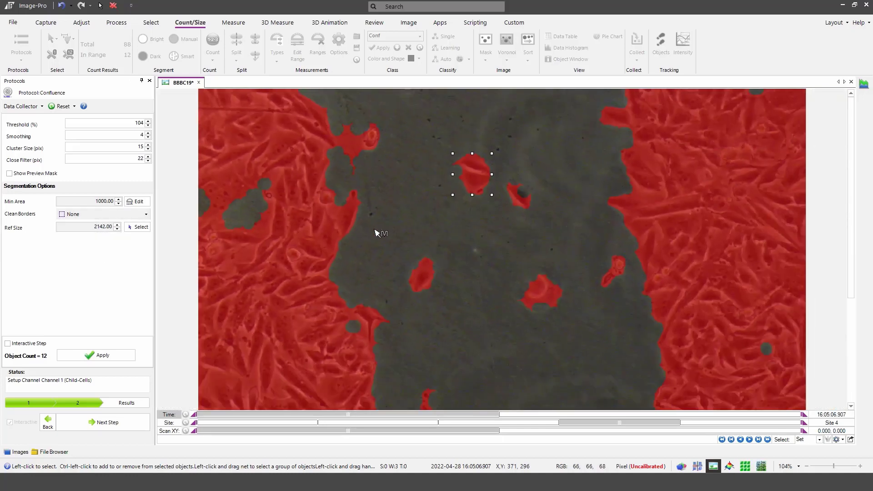
click(86, 358)
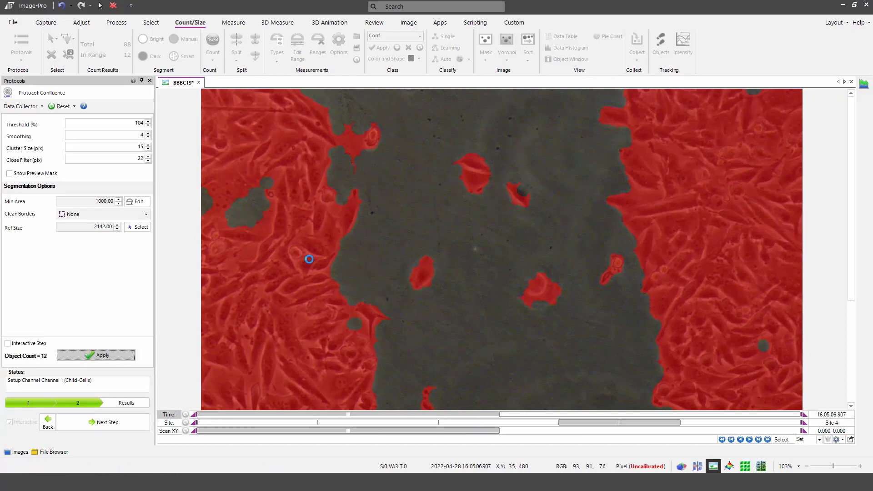
- Advance to the protocol results, then adjust the Data Collector Table's height and widen its Snapshot column to enlarge the image
click(113, 430)
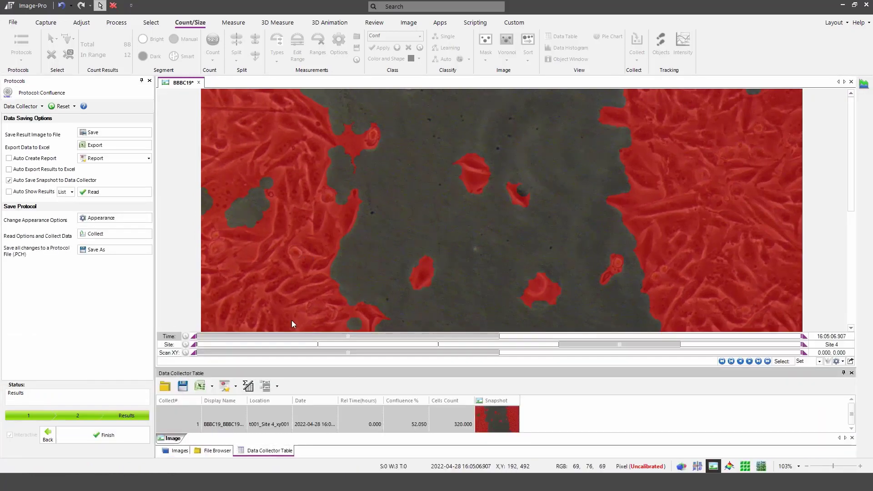
scroll(364, 211, down, 2)
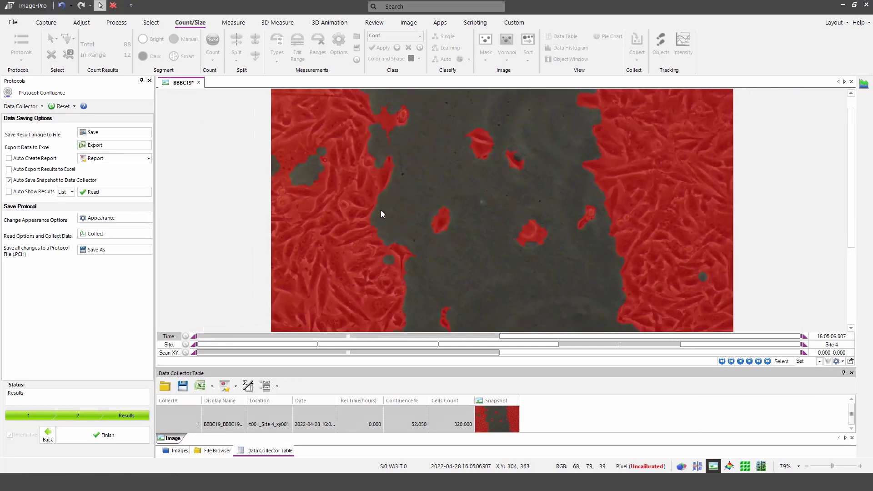
scroll(386, 210, down, 1)
drag(263, 335, 267, 261)
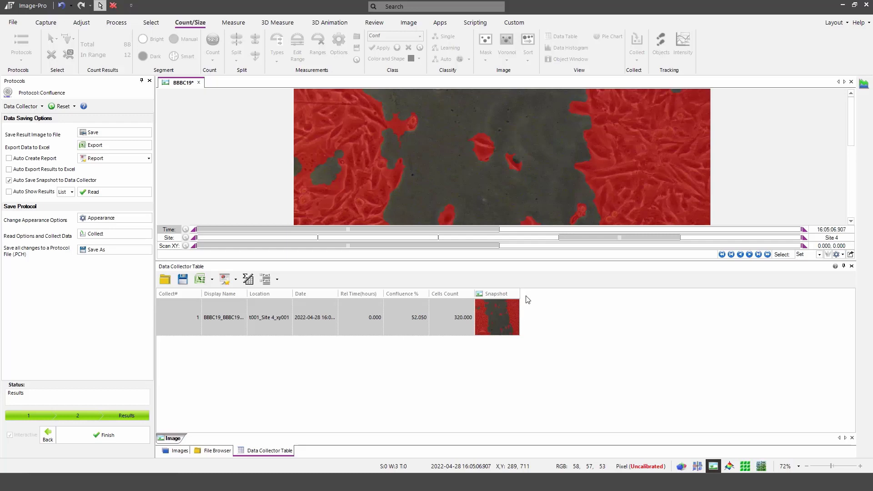
drag(521, 291, 632, 292)
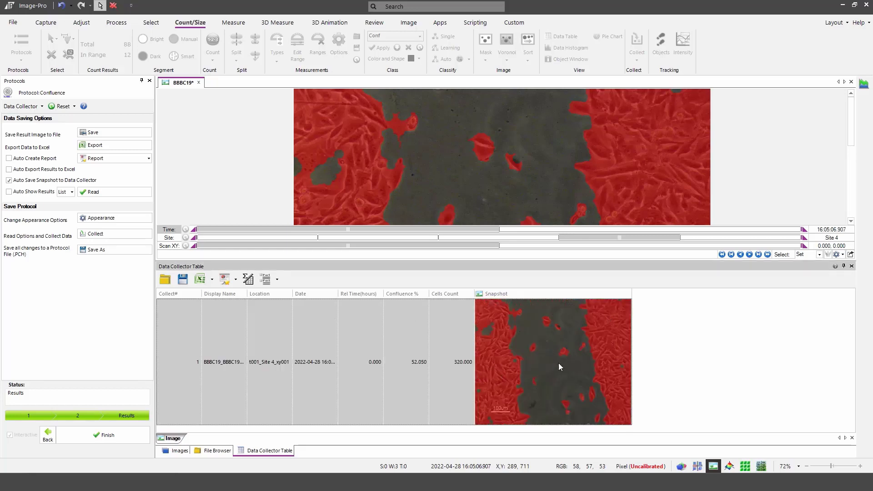
drag(492, 263, 494, 313)
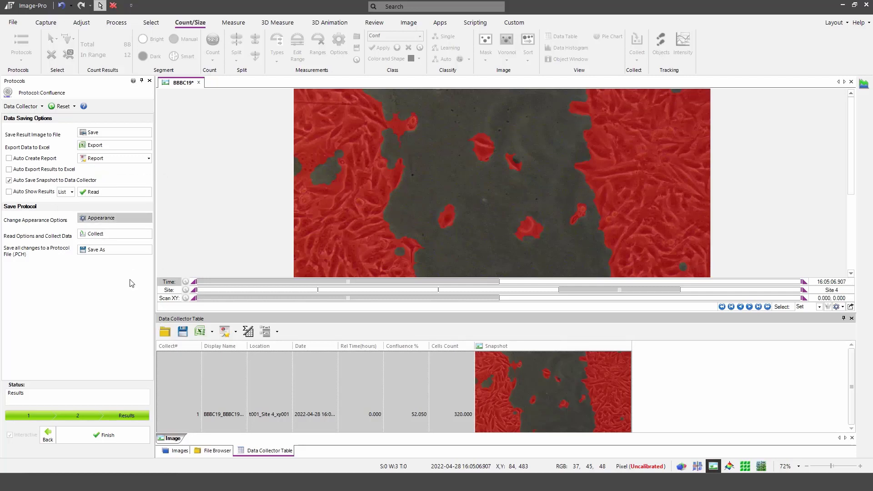
- Enable Auto Show Results and add a Heat Map view displaying Image.Confluence %
click(9, 192)
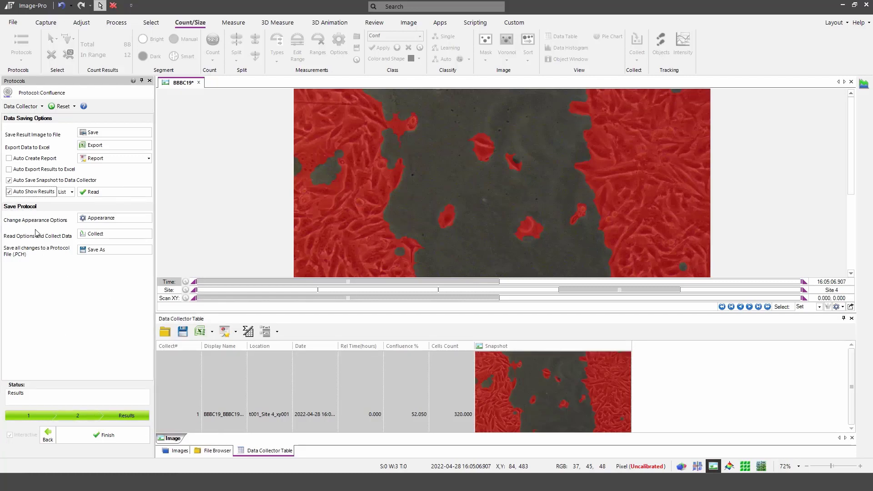
click(68, 192)
click(72, 202)
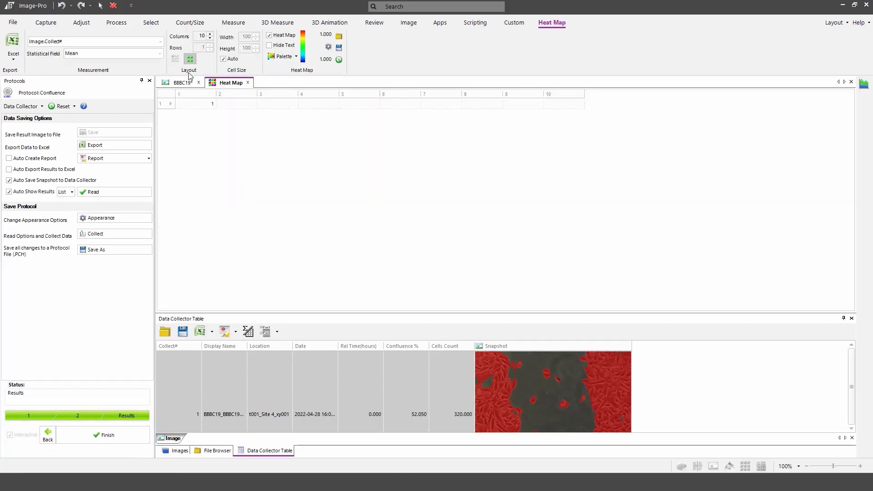
click(160, 42)
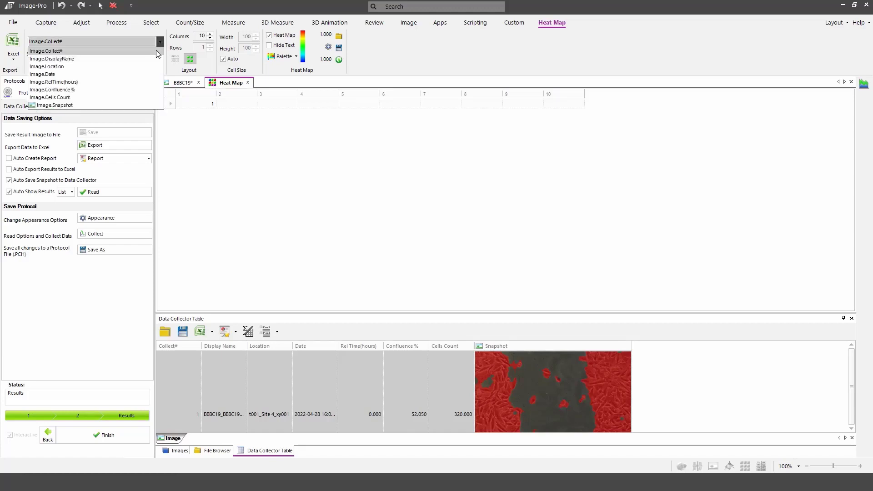
click(140, 89)
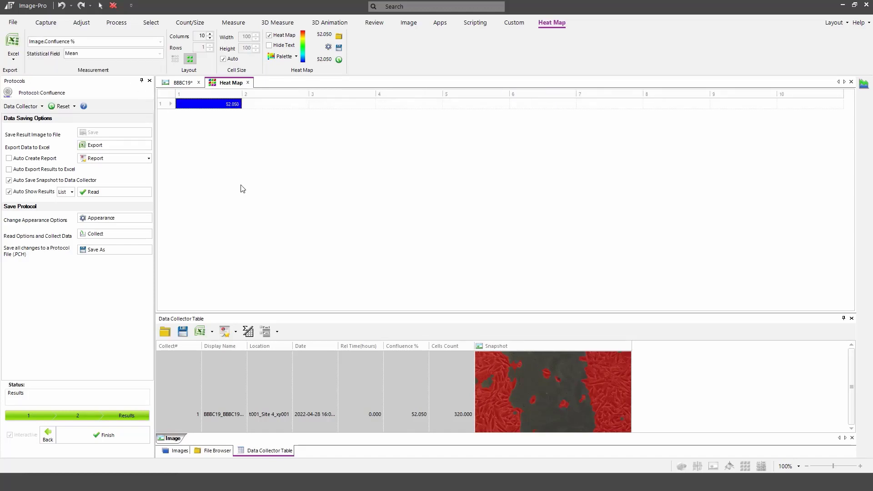
- Add the Block and Graph views to the results display and widen the area that holds them
click(67, 193)
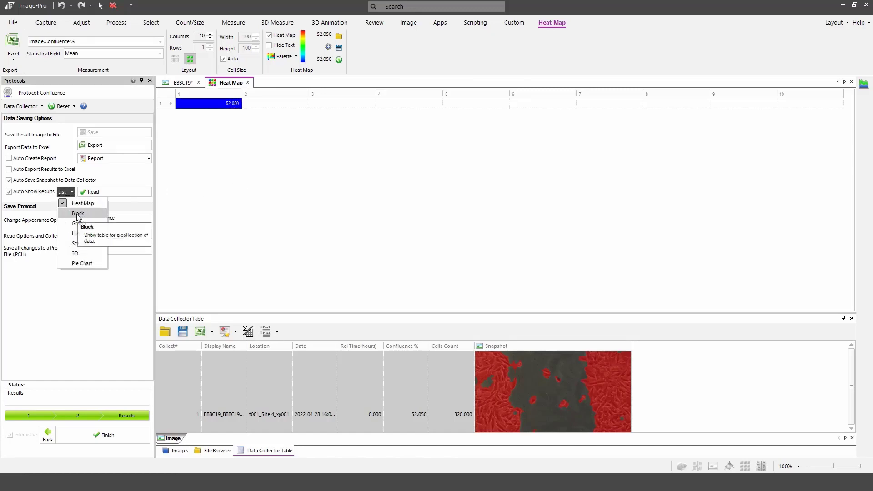
click(80, 213)
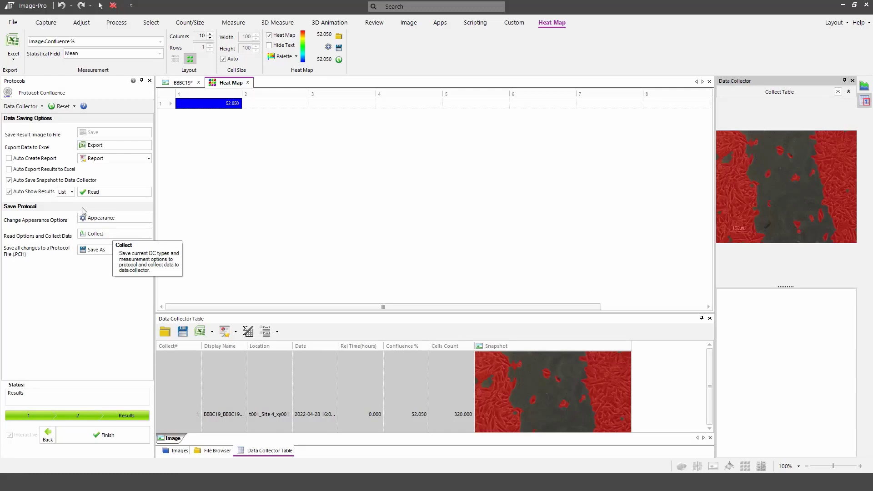
click(67, 193)
click(82, 228)
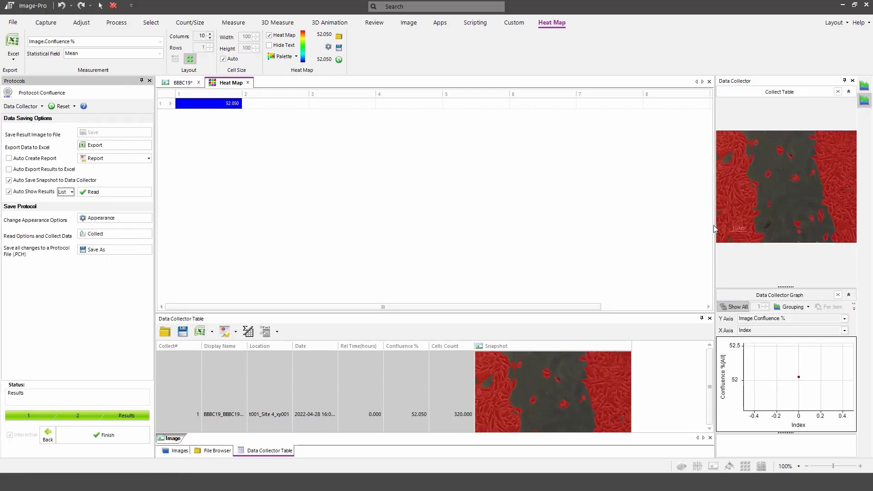
drag(716, 225, 682, 226)
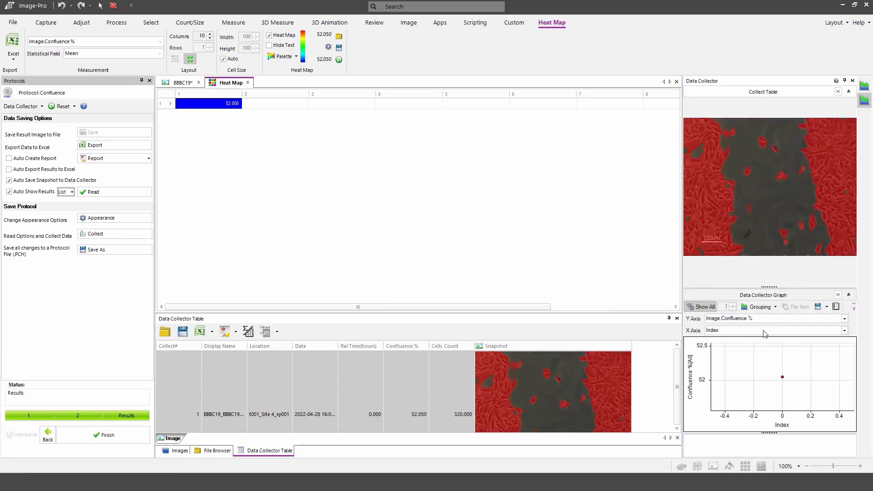
- Plot the Data Collector Graph against Image.Collect# on the X axis and read the current result views into the protocol
click(735, 336)
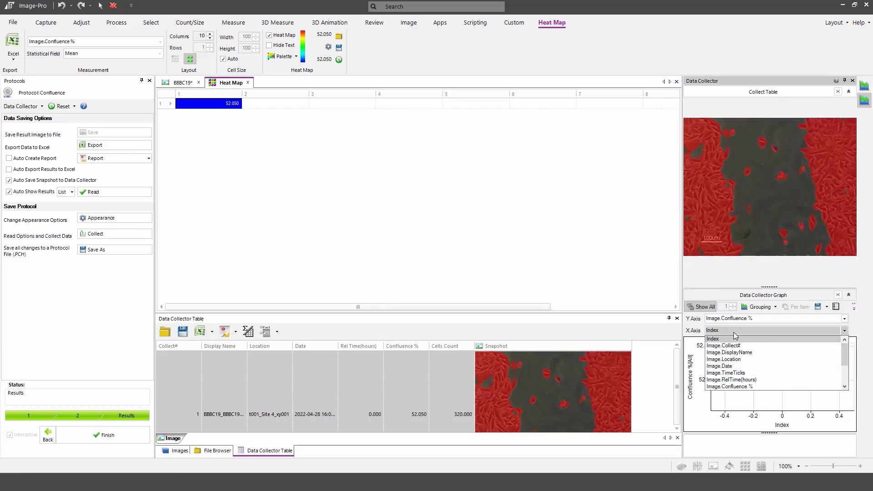
click(744, 345)
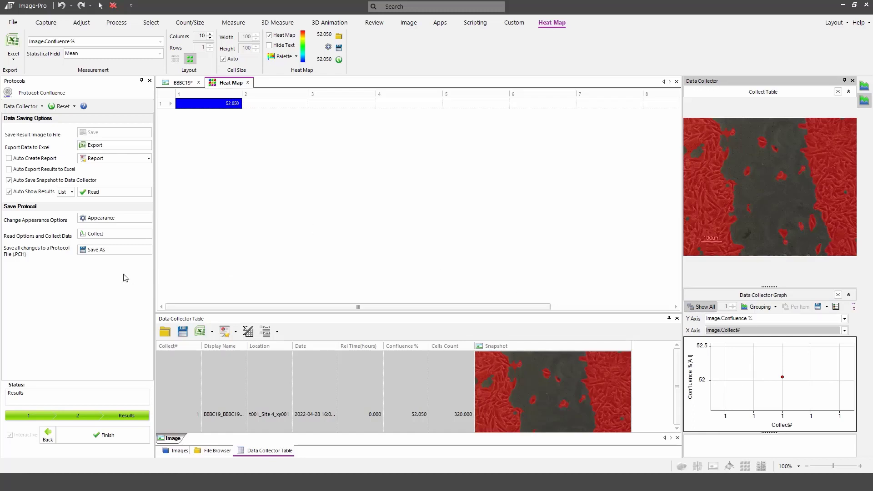
click(105, 192)
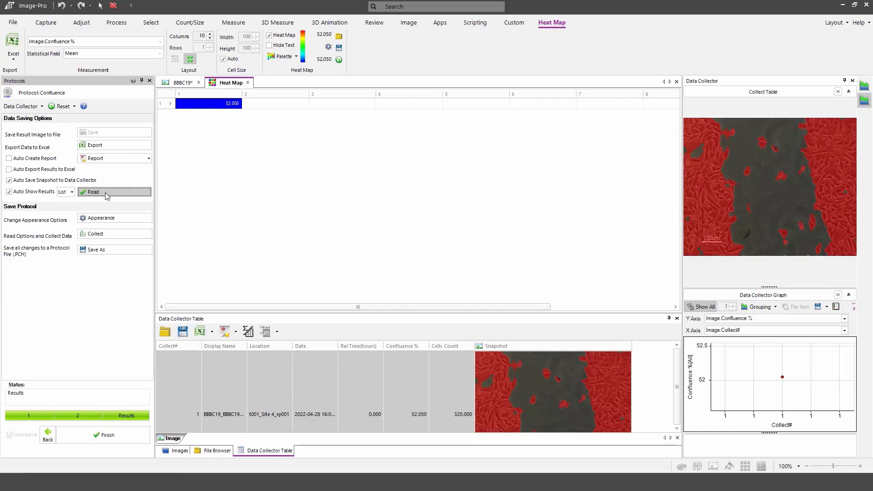
- Save the Confluence protocol as version 1 and finish the setup run
click(144, 249)
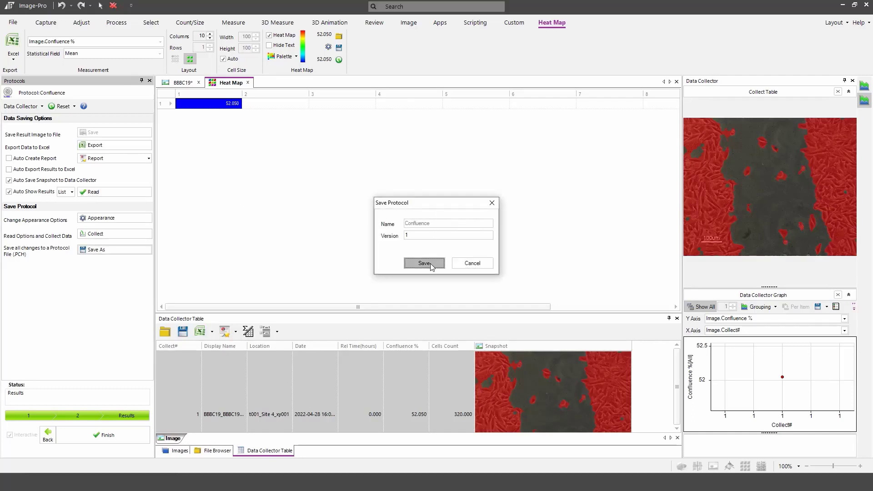
click(424, 264)
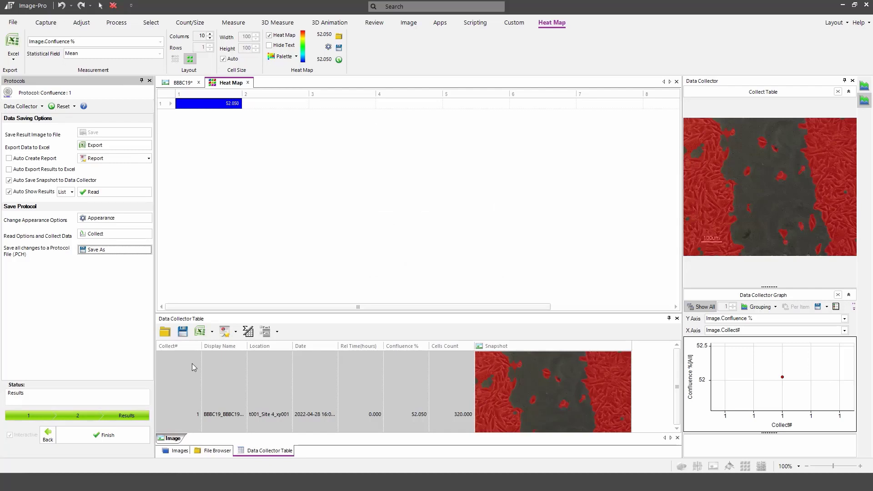
click(98, 434)
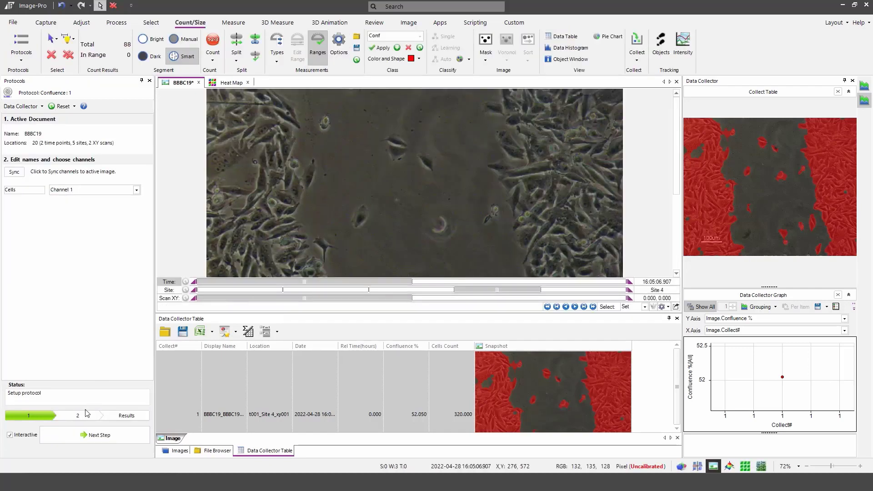
- Run the protocol on the selected locations with Interactive mode off, and select the heat map result in row 2, column 7
click(10, 435)
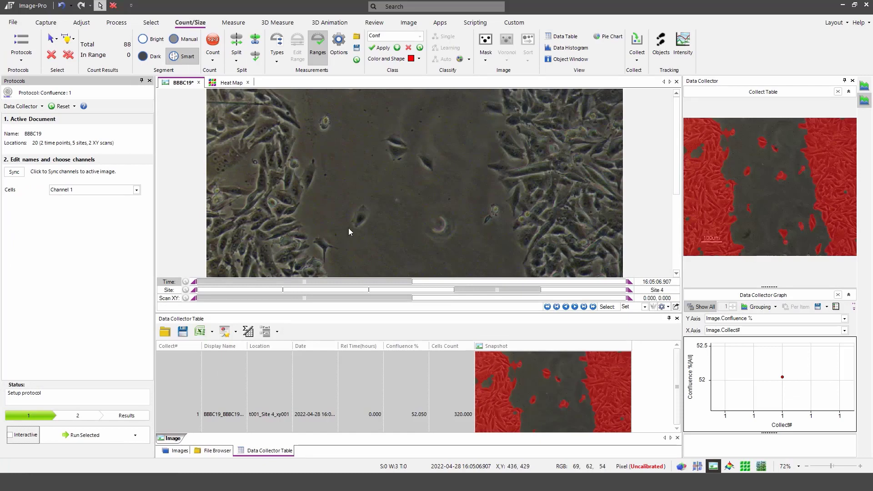
click(67, 438)
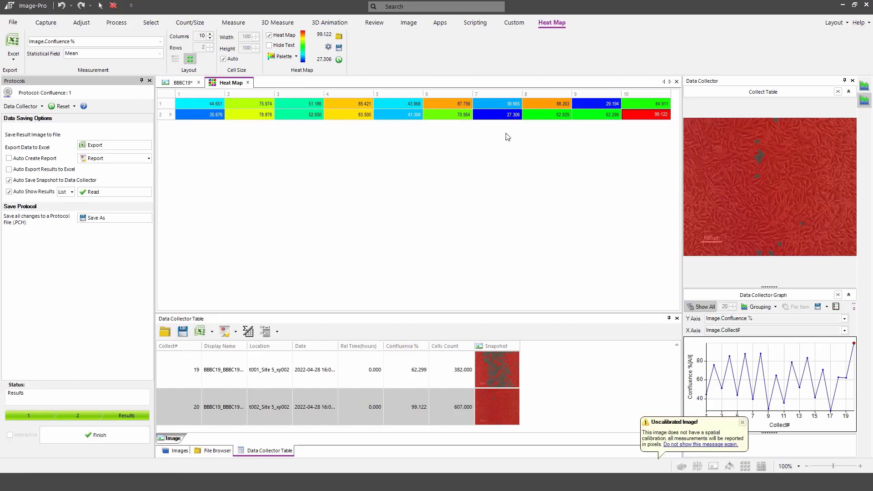
click(502, 115)
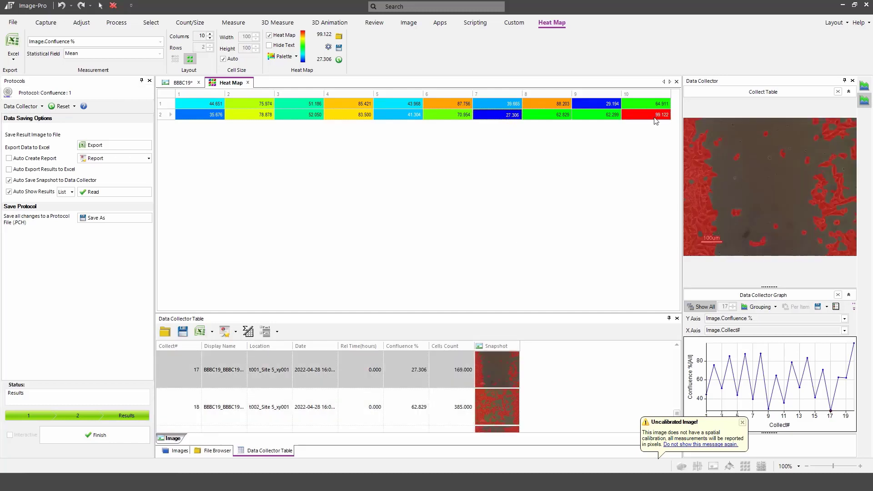
- Compare the snapshots behind the heat map results in row 2, columns 10 and 7
click(655, 116)
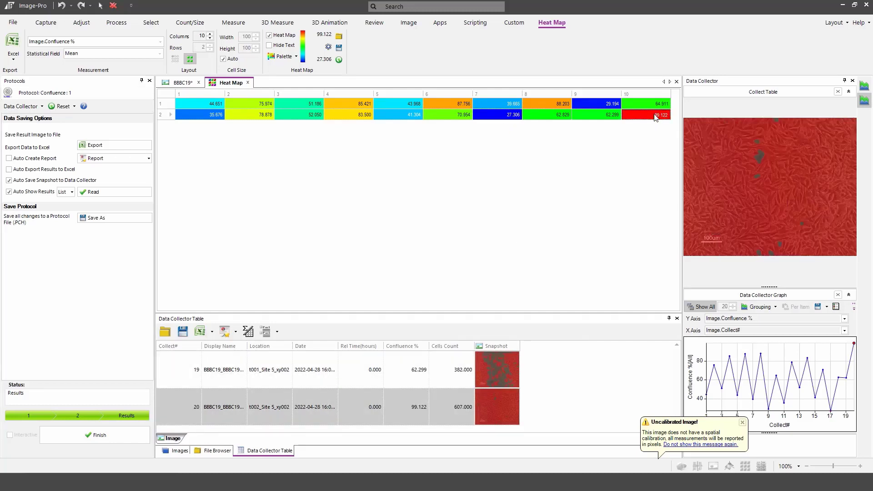
click(506, 117)
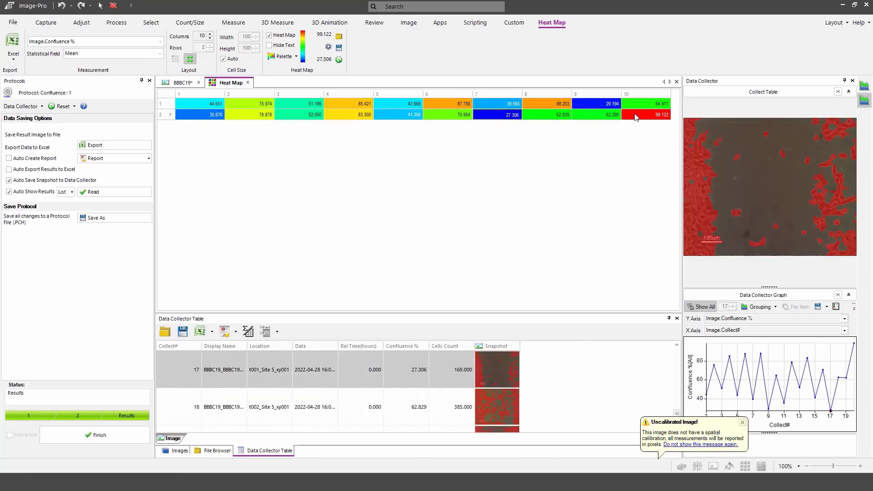
click(635, 118)
click(505, 118)
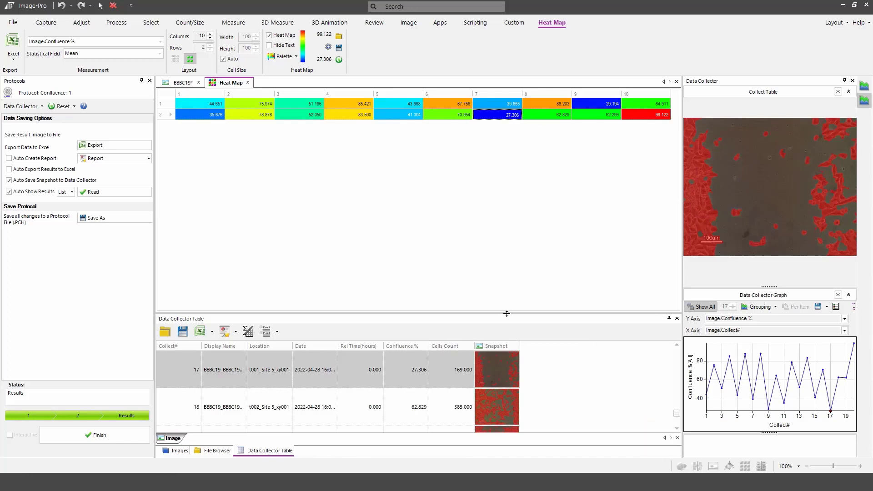
- Enlarge the Data Collector Table and inspect the snapshots for points 20, 17 and 9 on the confluence graph
drag(507, 313, 510, 248)
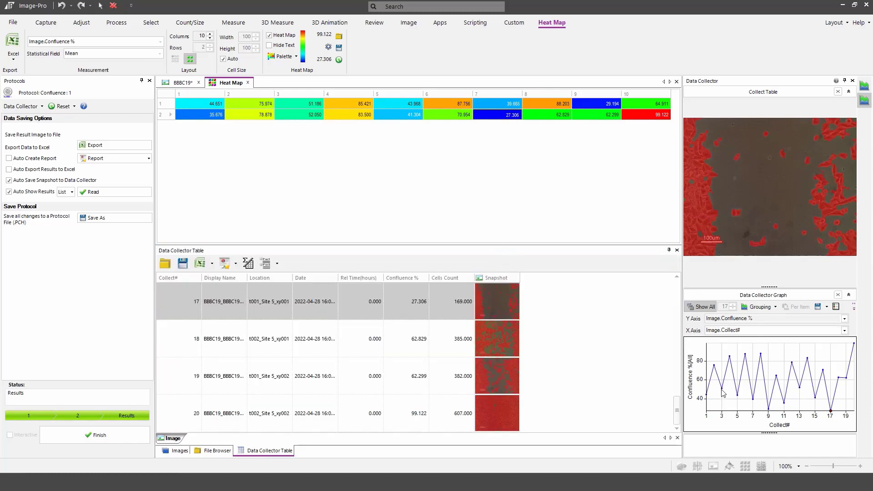
mouse_move(723, 394)
click(855, 345)
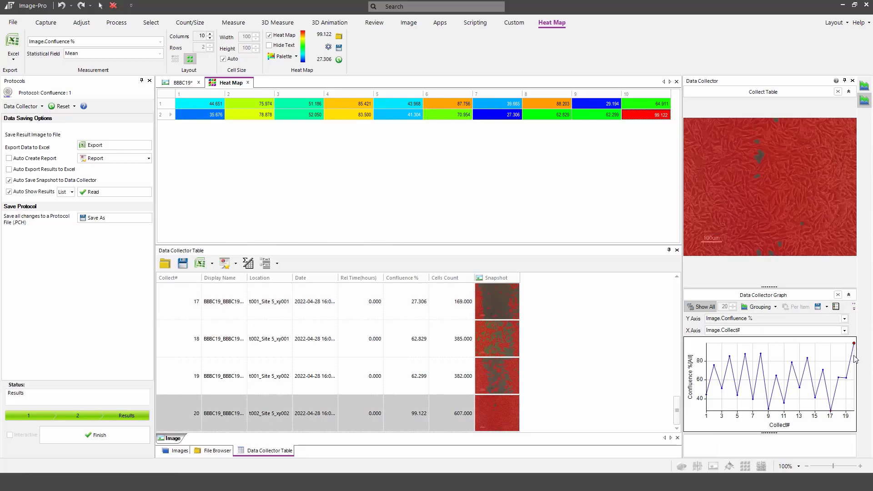
mouse_move(854, 346)
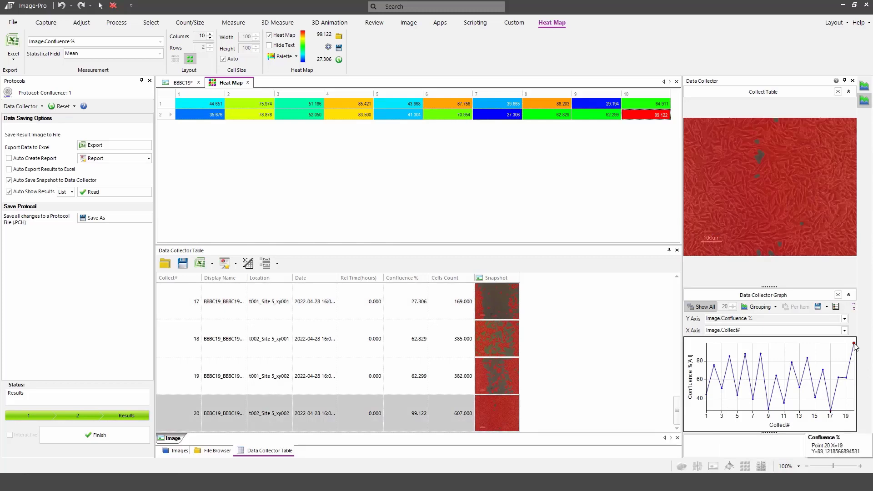
click(832, 411)
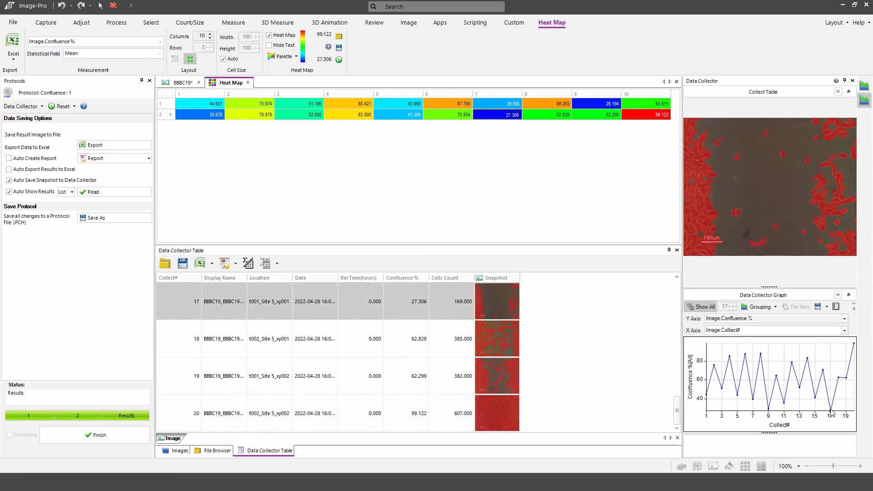
click(769, 410)
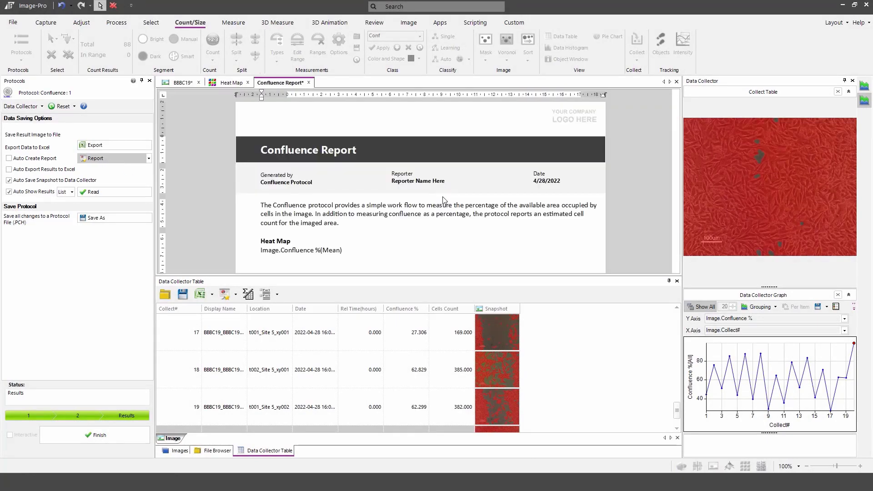
- Enlarge the Confluence Report view and review its heat map, confluence chart, Data Collector image table and table of snapshots
drag(676, 105, 677, 138)
scroll(680, 128, up, 10)
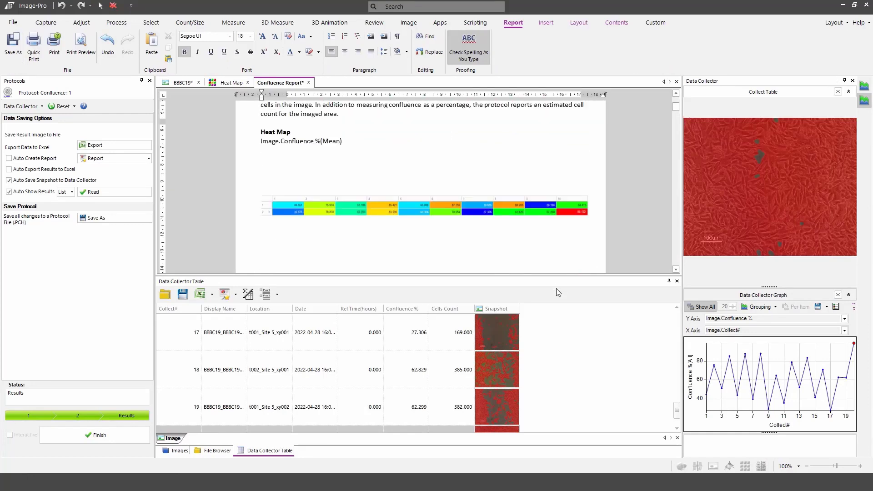
drag(558, 280, 559, 327)
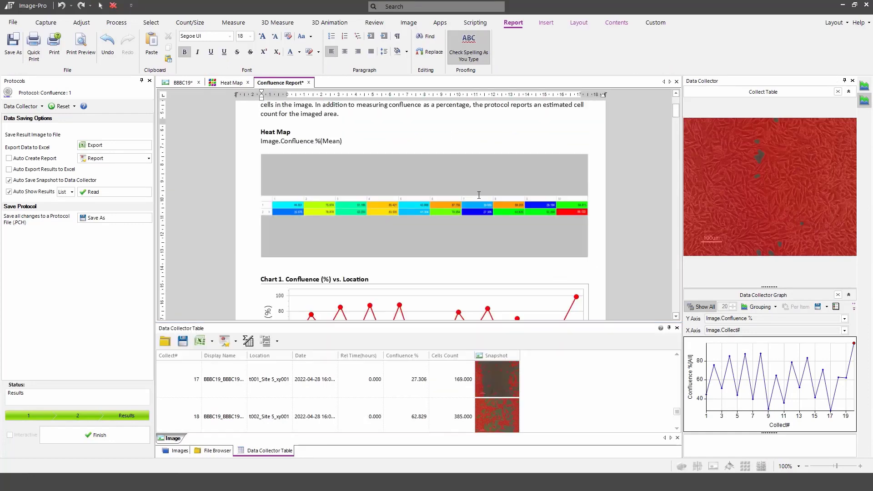
scroll(484, 201, down, 8)
scroll(485, 201, down, 5)
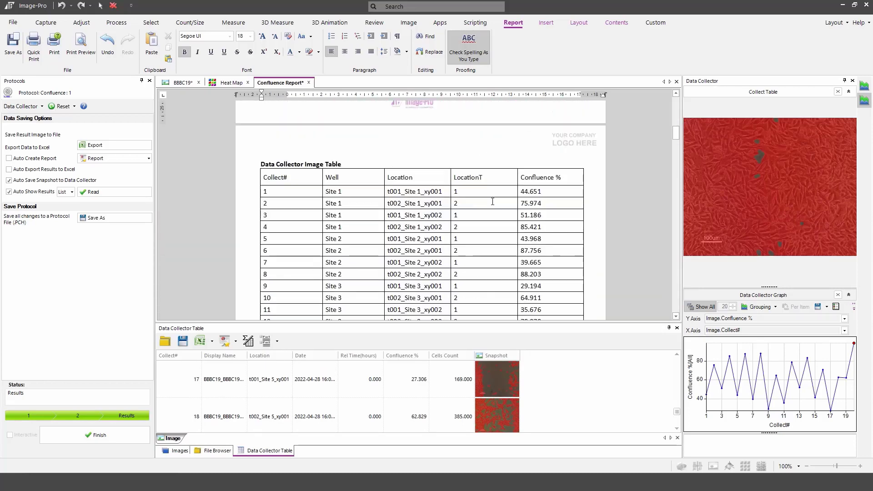
scroll(495, 201, down, 3)
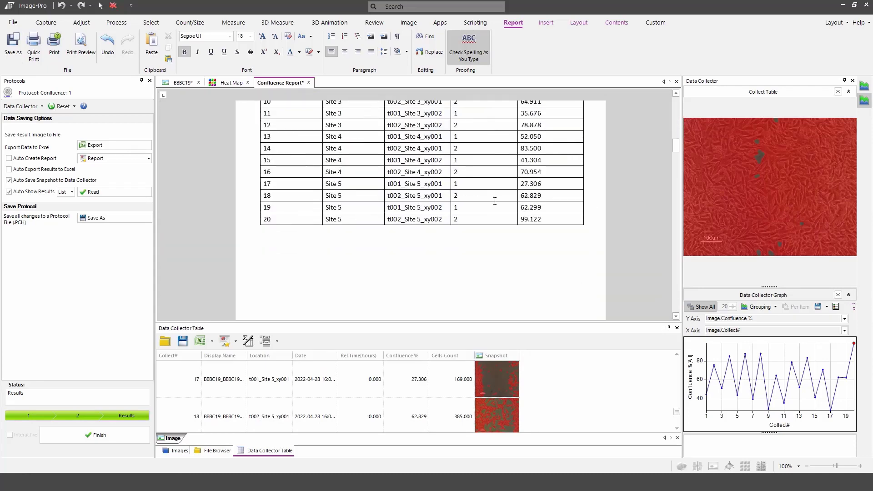
scroll(494, 200, up, 7)
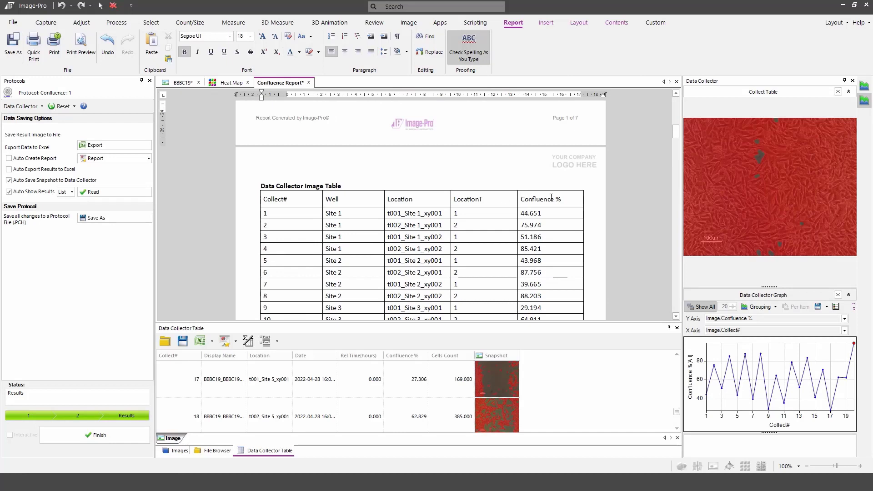
scroll(560, 202, down, 10)
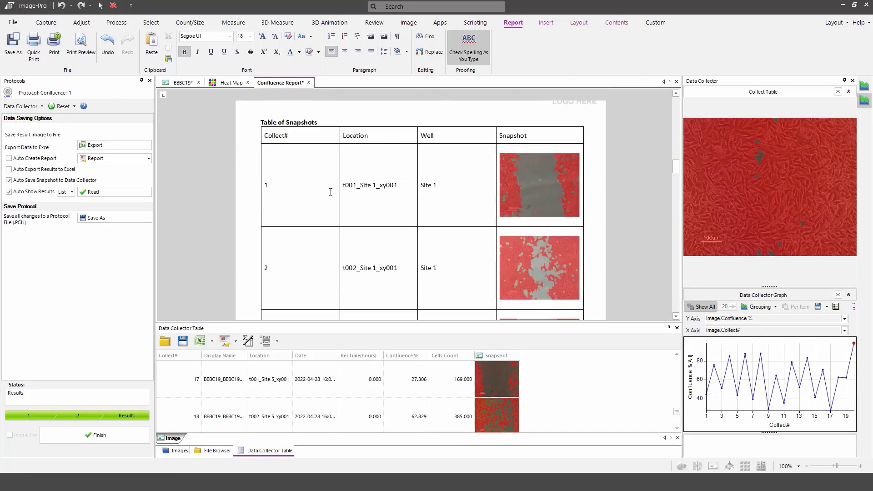
drag(676, 168, 673, 198)
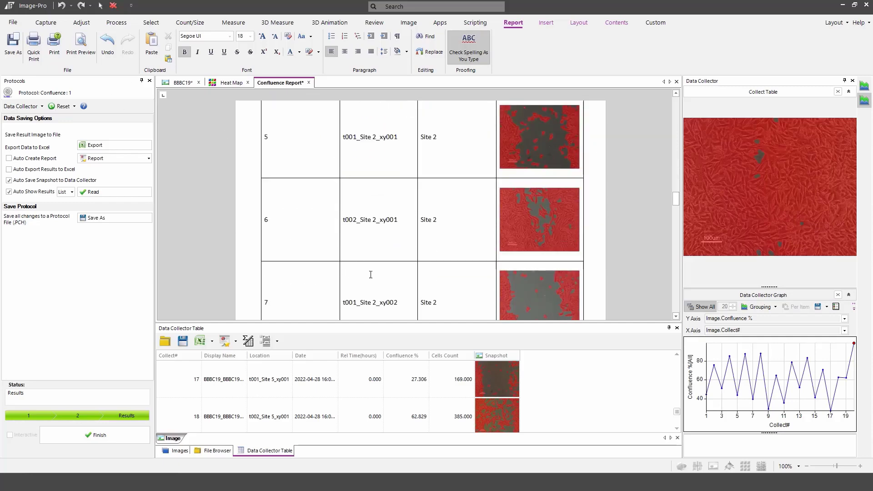
- Save the report unsigned as Confluence.pdf on the Desktop, replacing the existing file, and look through the PDF
click(13, 44)
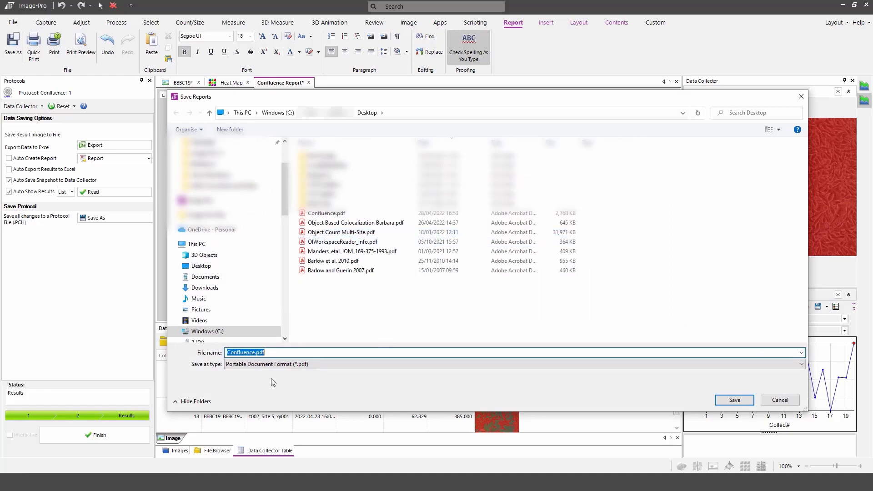
click(735, 400)
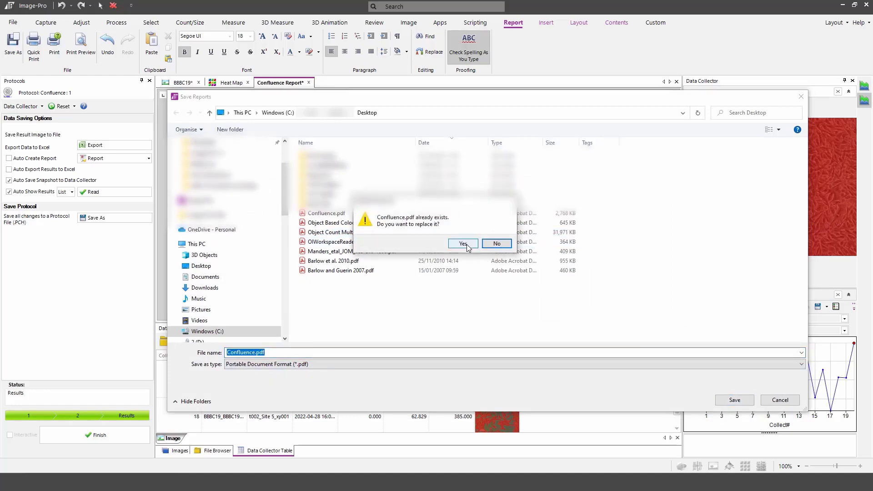
click(463, 244)
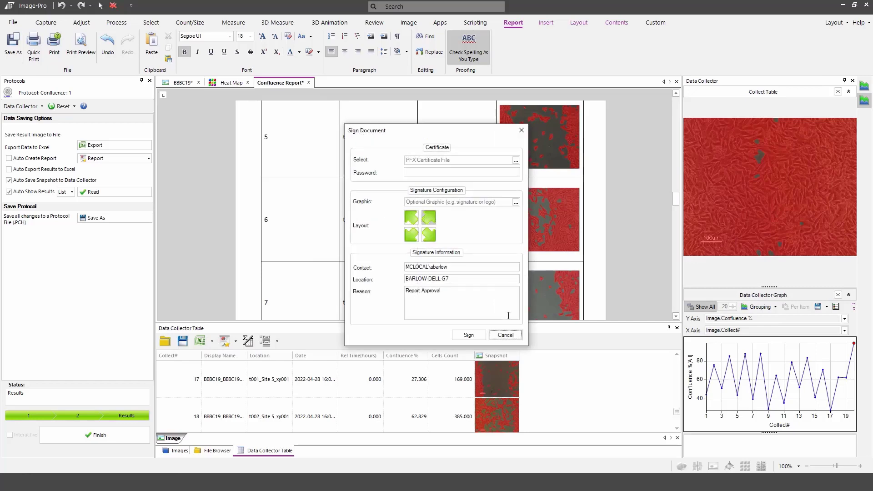
click(506, 337)
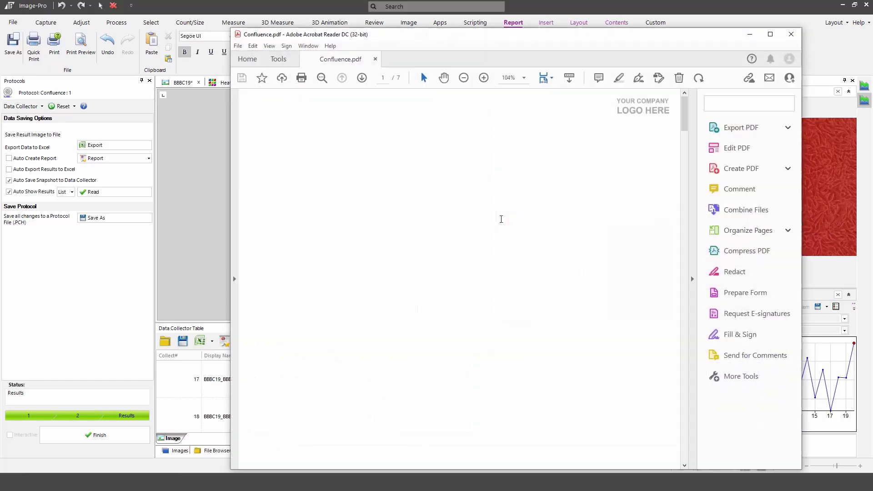
drag(686, 117, 692, 280)
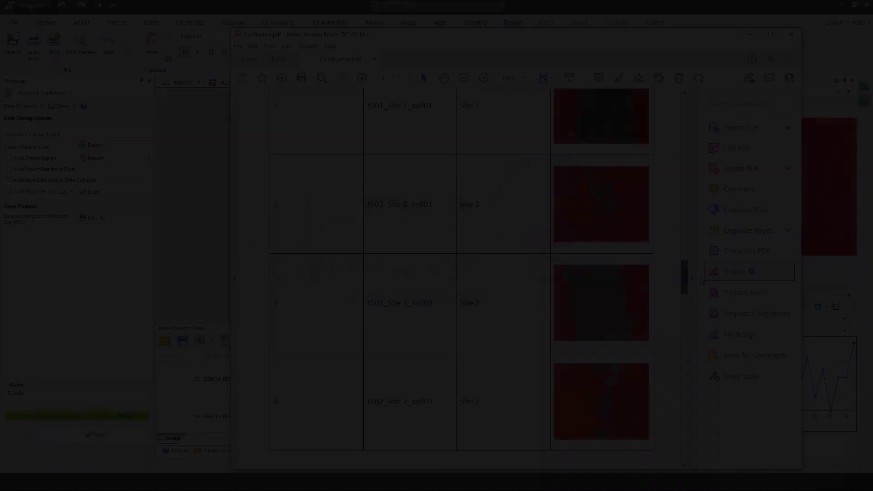